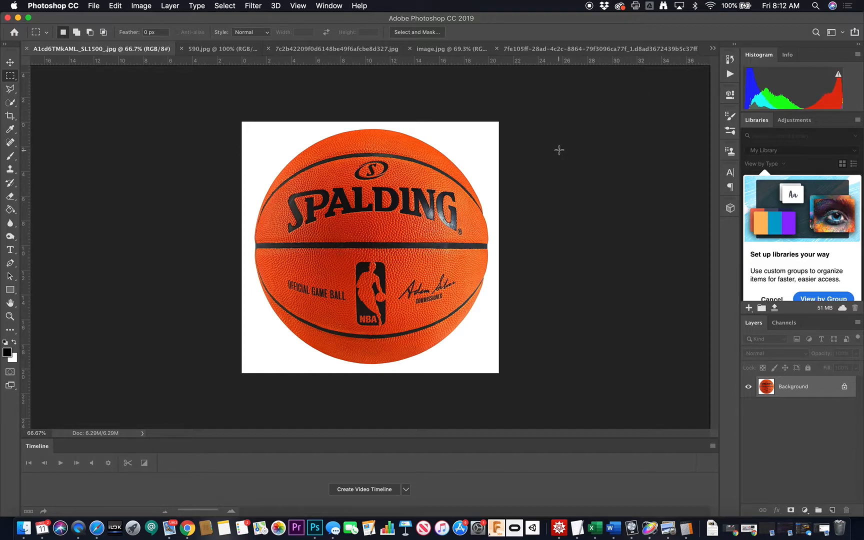
- Switch the marquee selection from rectangular to the Elliptical Marquee tool
left_click(9, 63)
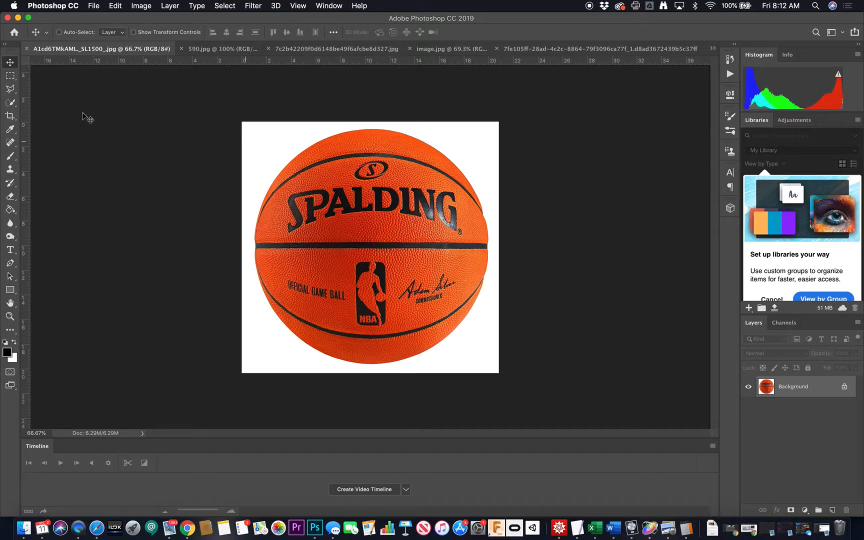
left_click(10, 76)
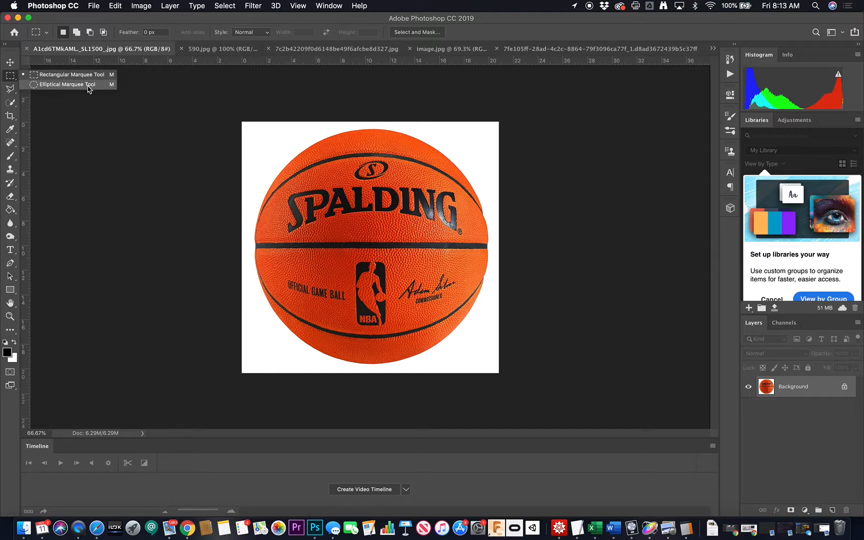
left_click(70, 84)
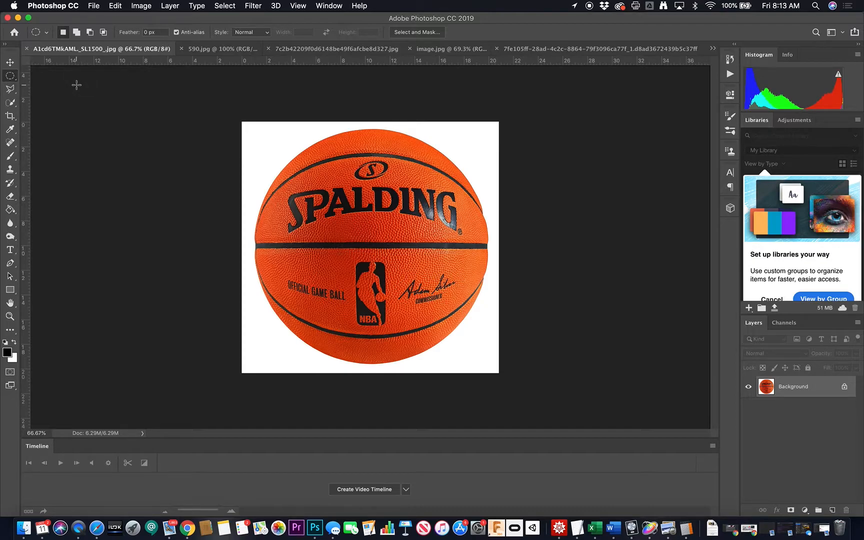
- Try out elliptical selections on the basketball, adding overlapping ones to each other, and deselect everything
left_click_drag(260, 141, 356, 247)
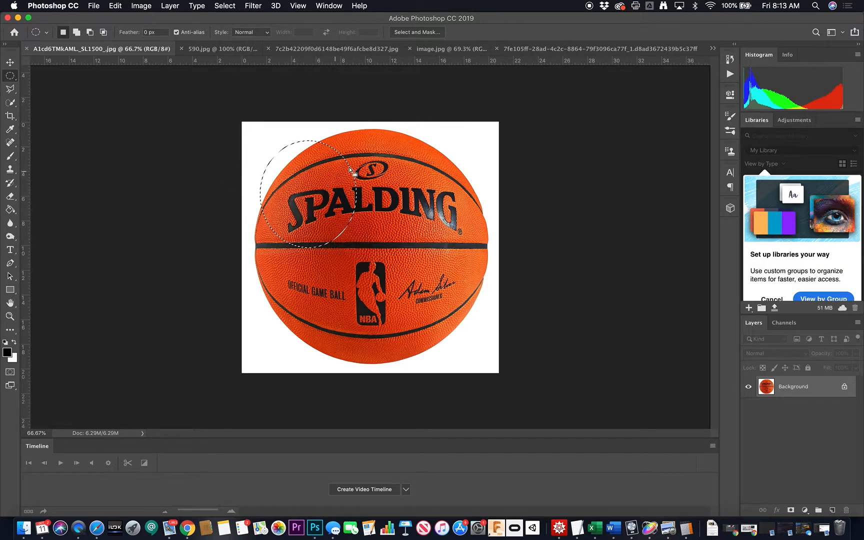
left_click(369, 164)
left_click_drag(258, 134, 348, 148)
mouse_move(348, 198)
left_mouse_down()
mouse_move(430, 244)
mouse_move(429, 274)
left_mouse_up()
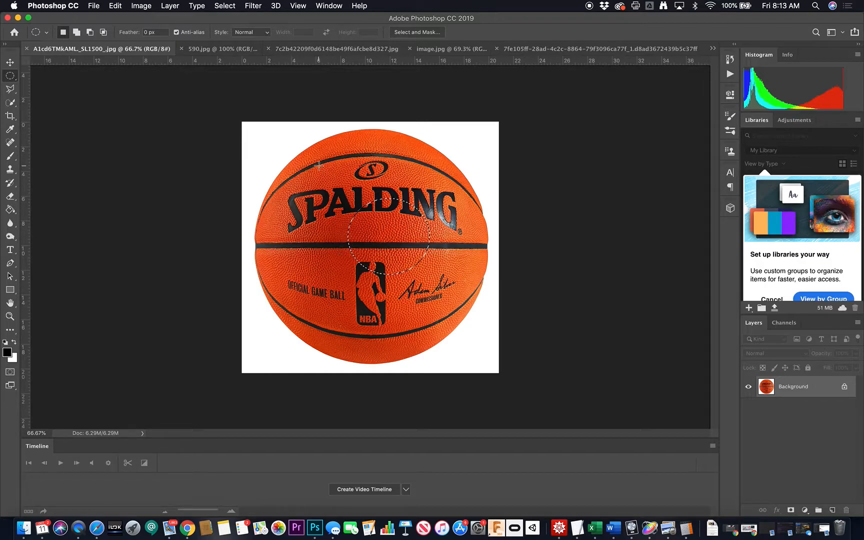
left_click_drag(299, 168, 399, 278)
left_click_drag(278, 142, 370, 210)
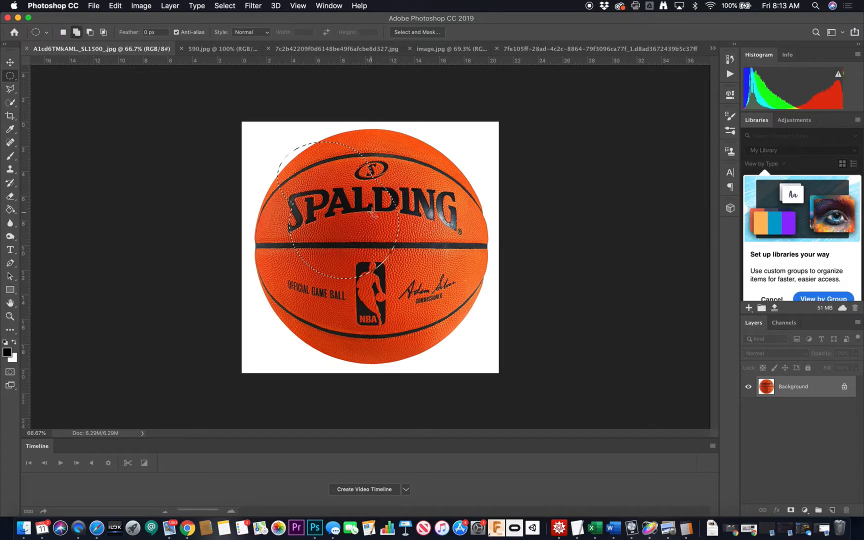
left_click_drag(427, 158, 514, 235)
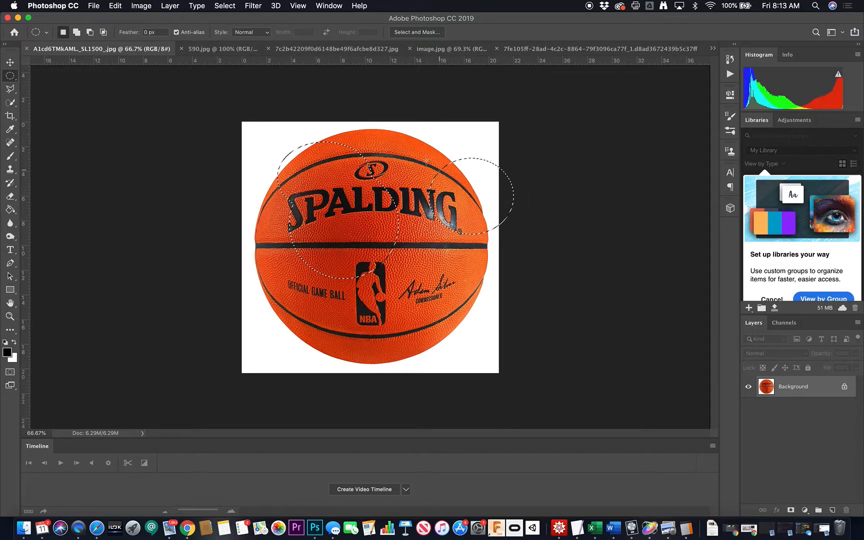
left_click_drag(409, 147, 501, 250)
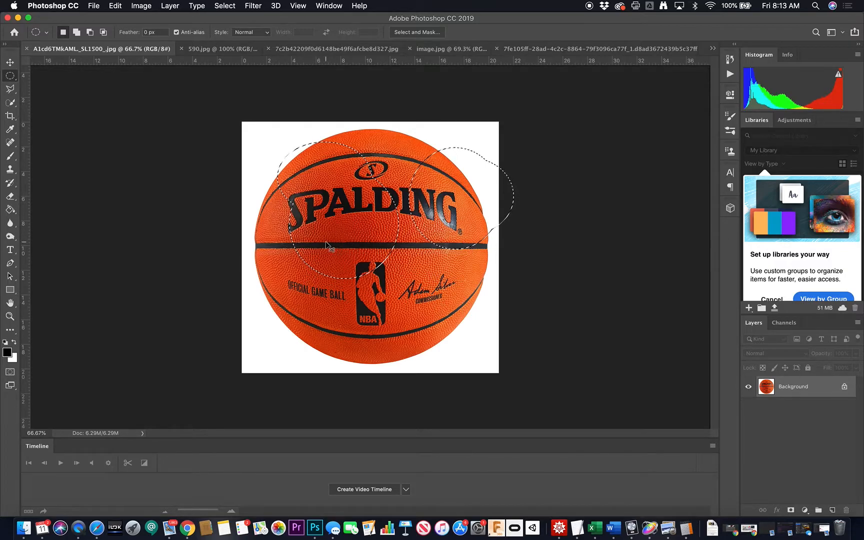
left_click(326, 245)
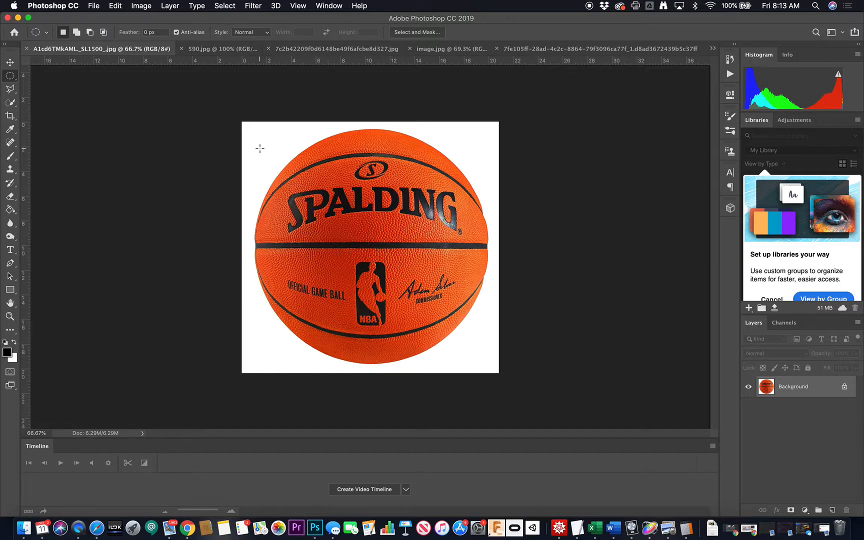
- Draw an elliptical selection around the whole basketball, fitted to its outline, and inspect how it follows the edges
left_click_drag(279, 157, 512, 364)
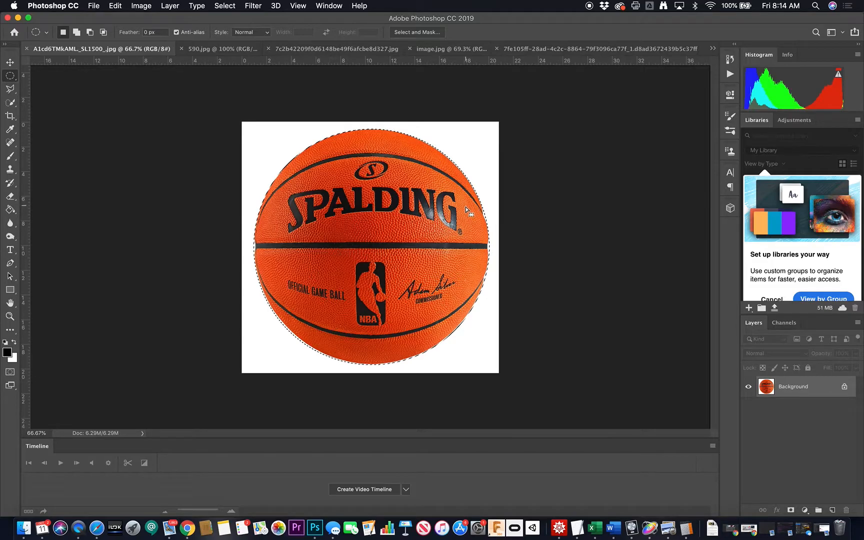
left_click_drag(515, 226, 552, 224)
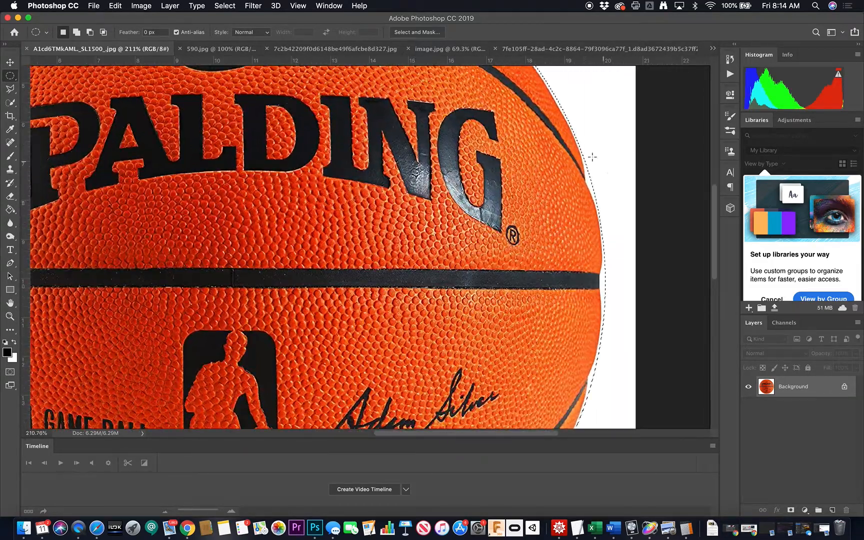
scroll(485, 147, "up", 5)
scroll(485, 147, "left", 5)
scroll(484, 147, "down", 6)
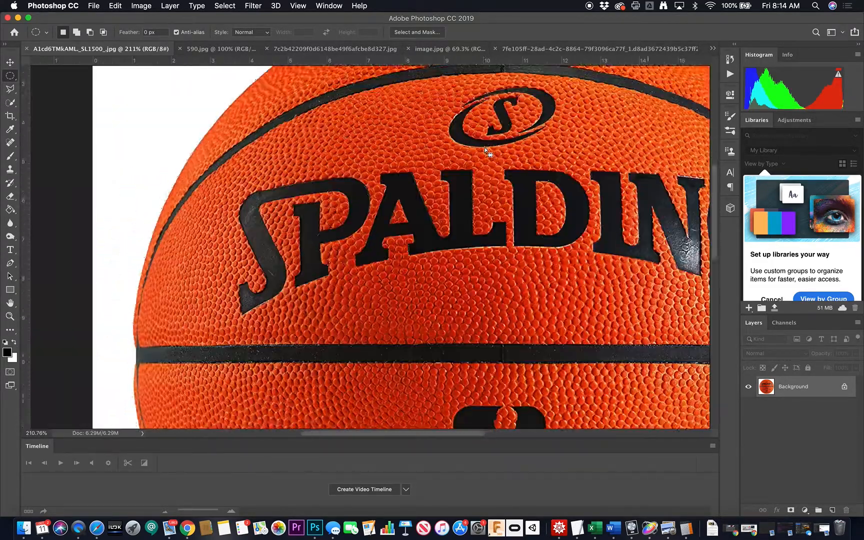
scroll(484, 147, "down", 10)
scroll(485, 147, "right", 5)
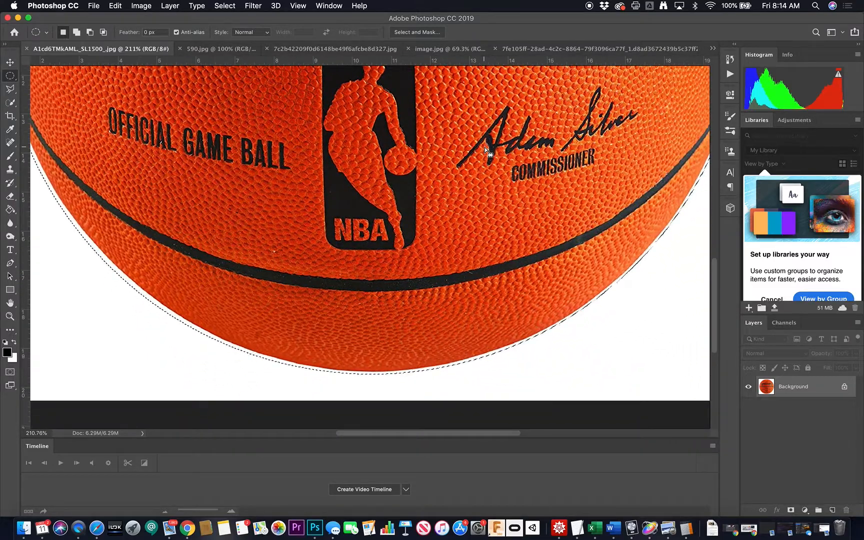
key("super+0")
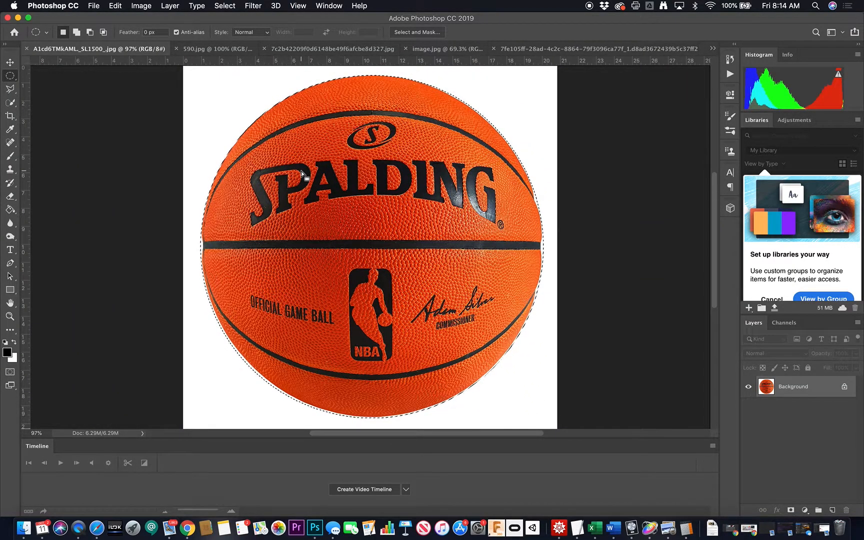
- Contract the basketball selection by 4 pixels so it sits just inside the ball's edge
left_click_drag(244, 132, 349, 151)
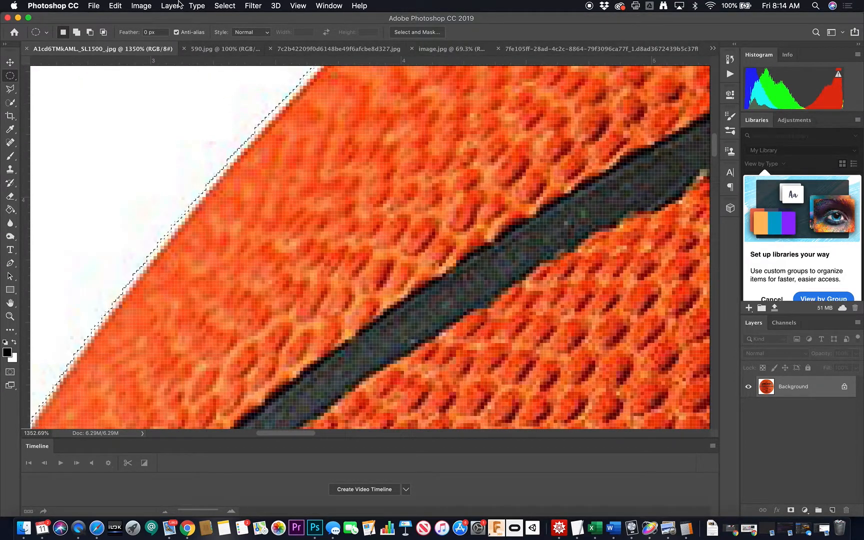
left_click(223, 5)
mouse_move(247, 160)
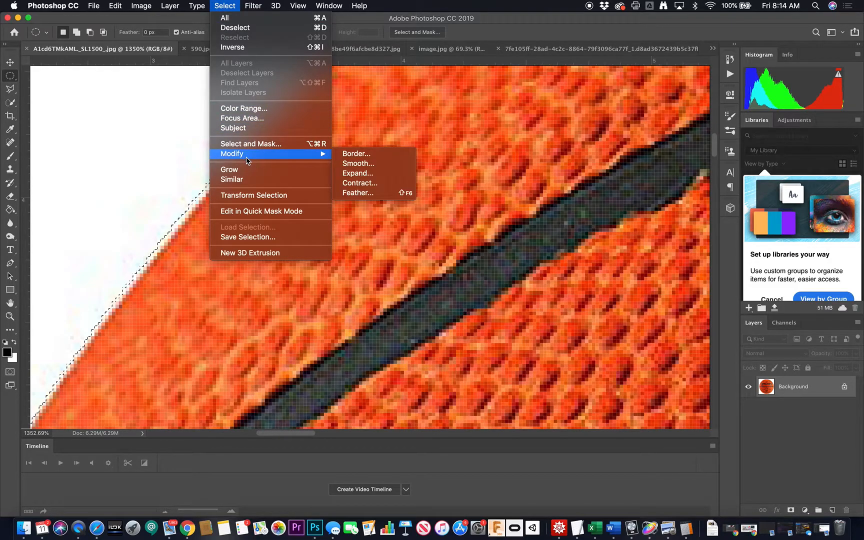
left_click(371, 183)
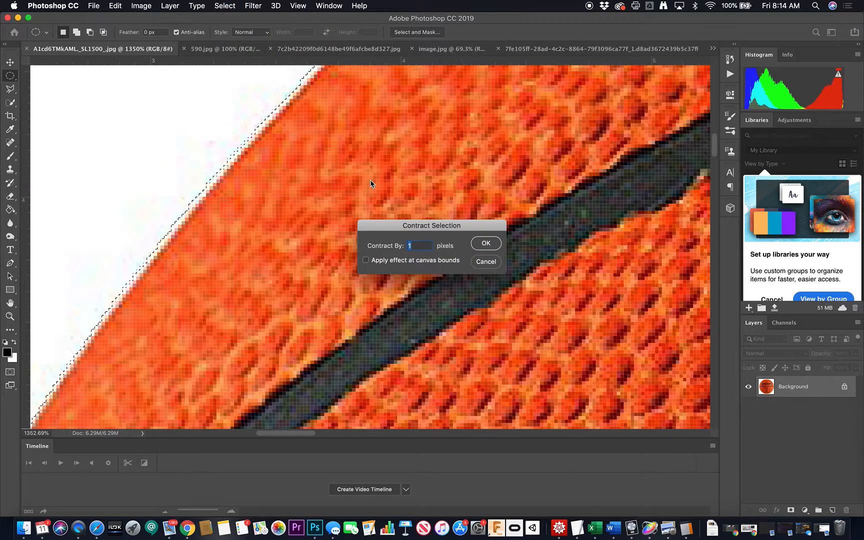
type("4")
key("Return")
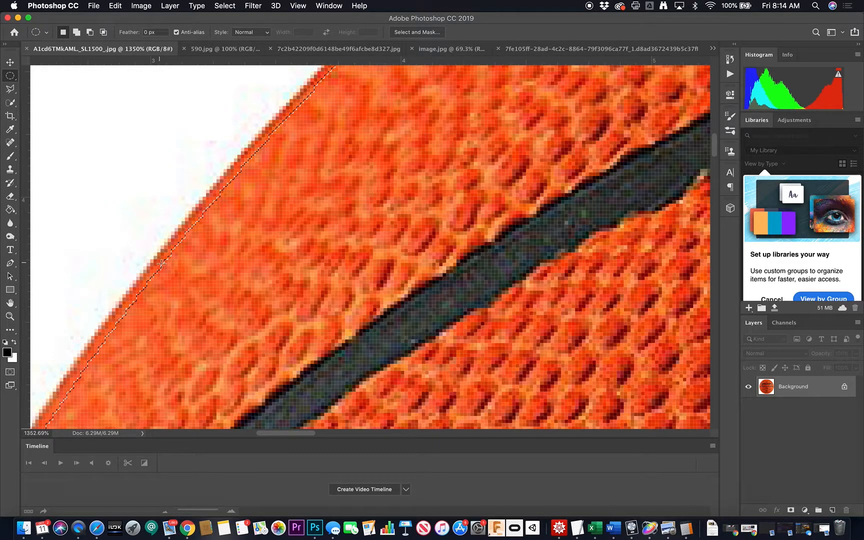
key("super+0")
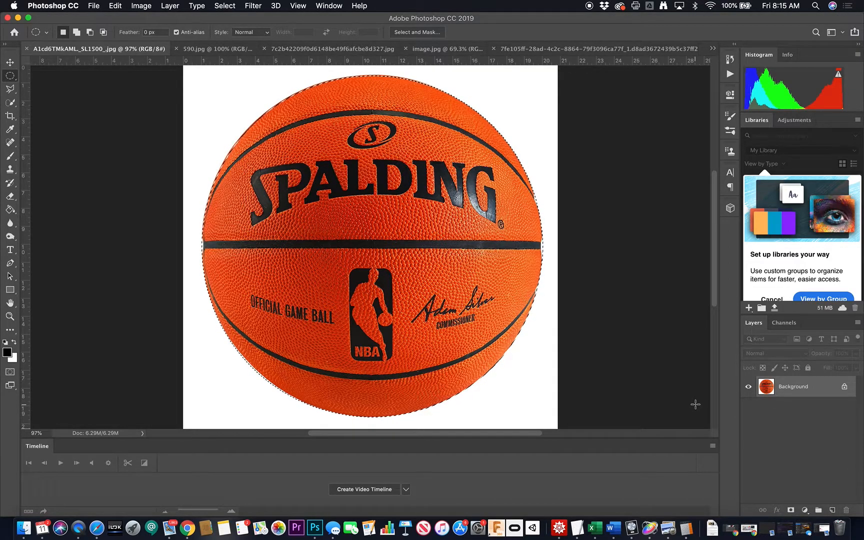
- Copy the selected basketball to a new layer, hide the Background layer and inspect the cut-out's edge
key("super+j")
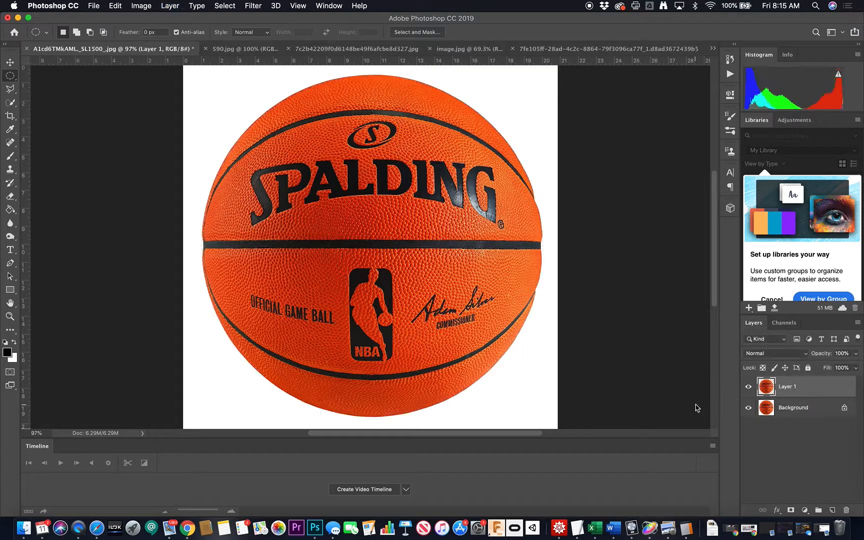
left_click(748, 408)
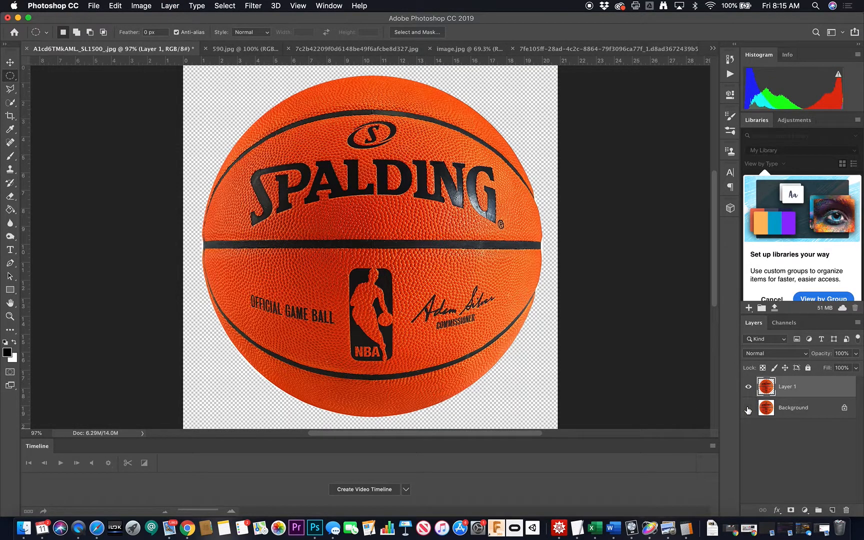
mouse_move(496, 350)
left_mouse_down()
mouse_move(579, 363)
mouse_move(506, 327)
left_mouse_up()
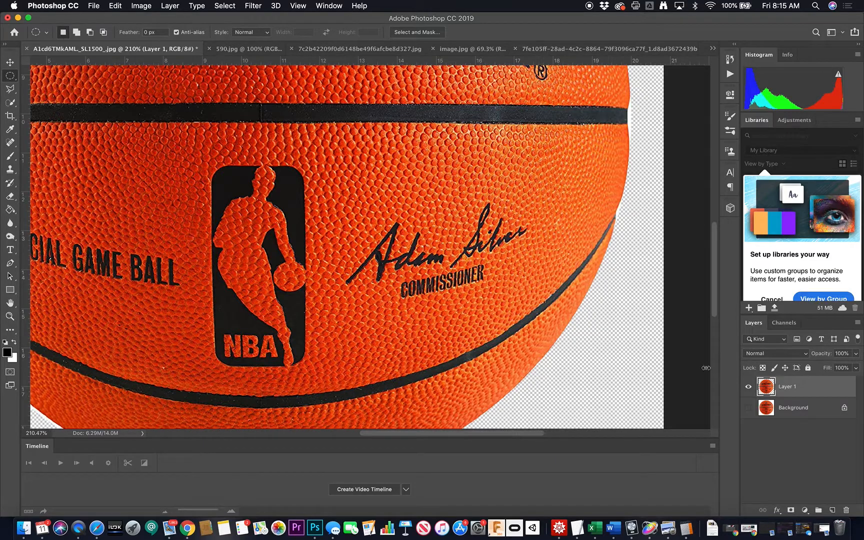
key("super+0")
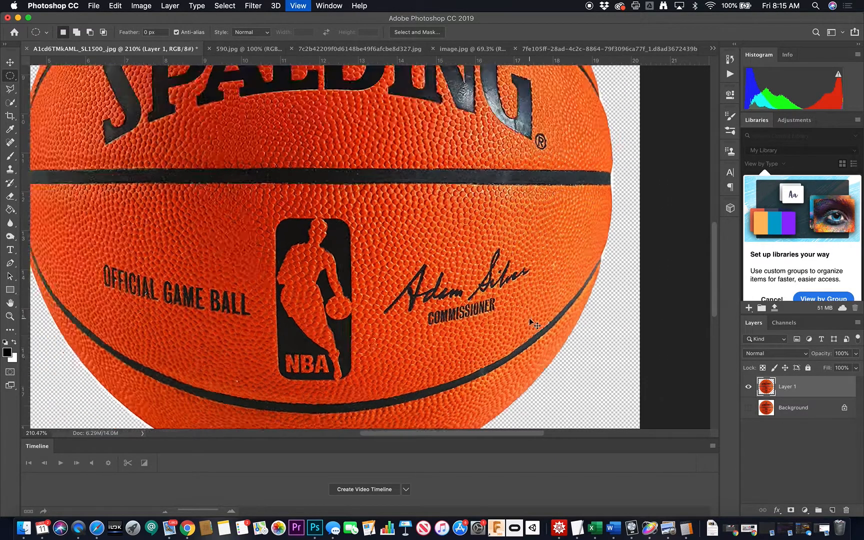
left_click(749, 408)
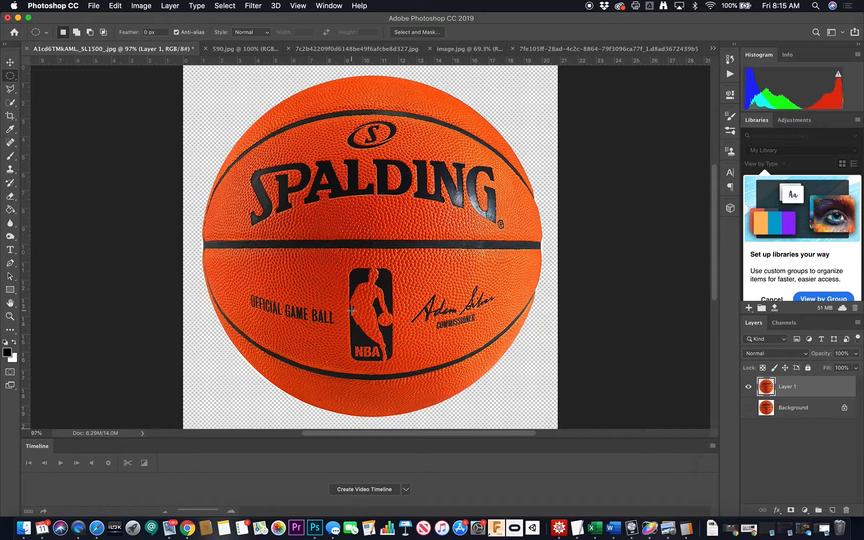
- Switch to the toaster image and activate the Quick Selection tool
left_click(713, 49)
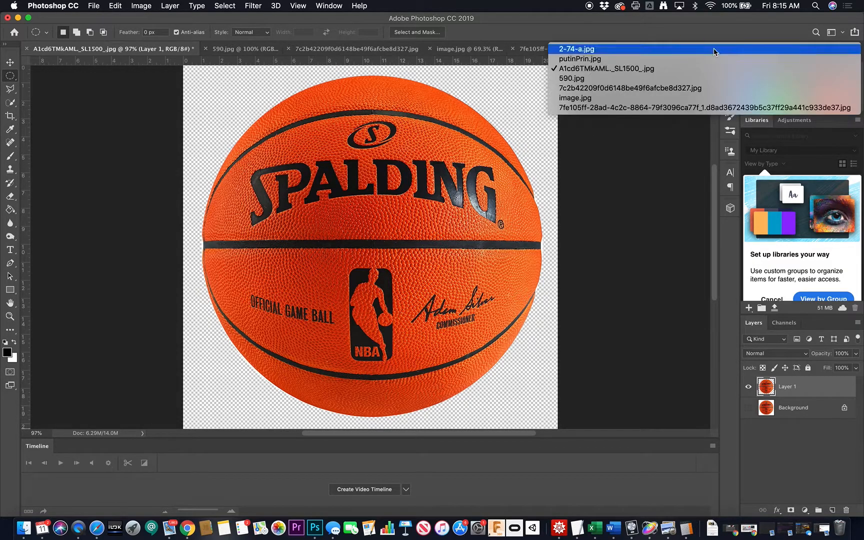
left_click(714, 108)
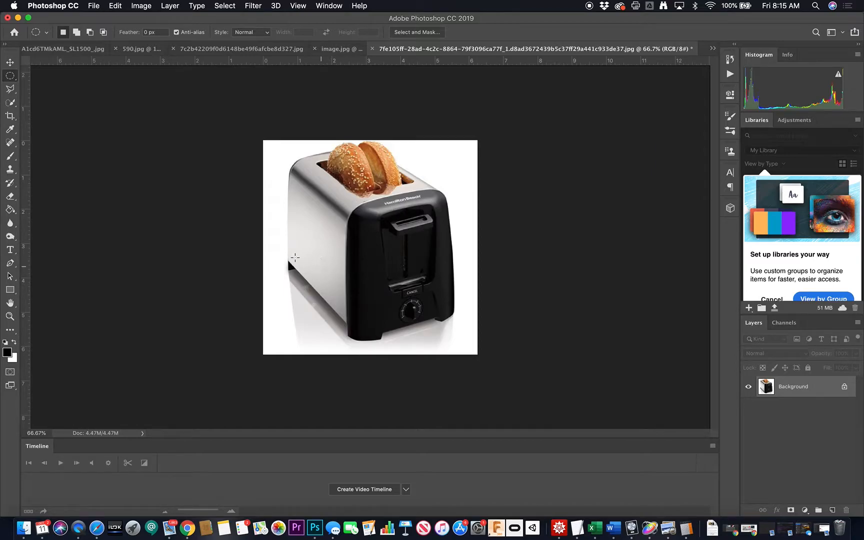
left_click(10, 102)
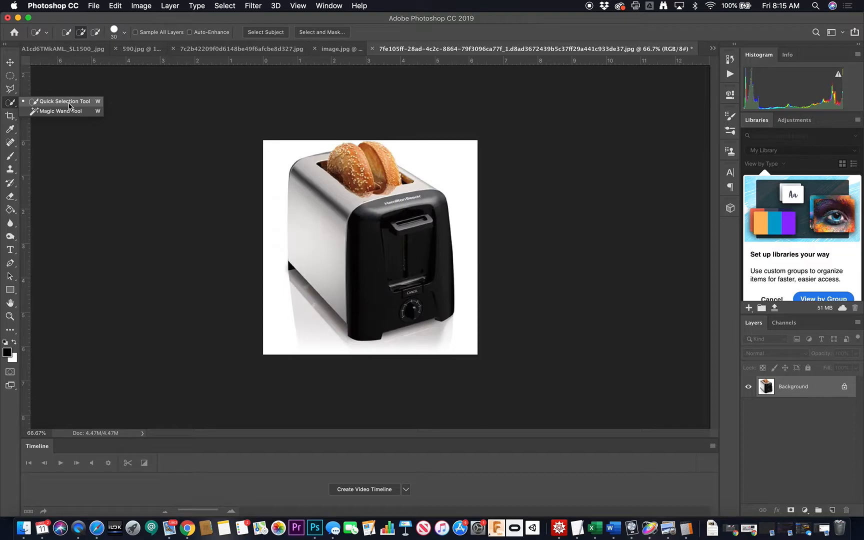
left_click(10, 79)
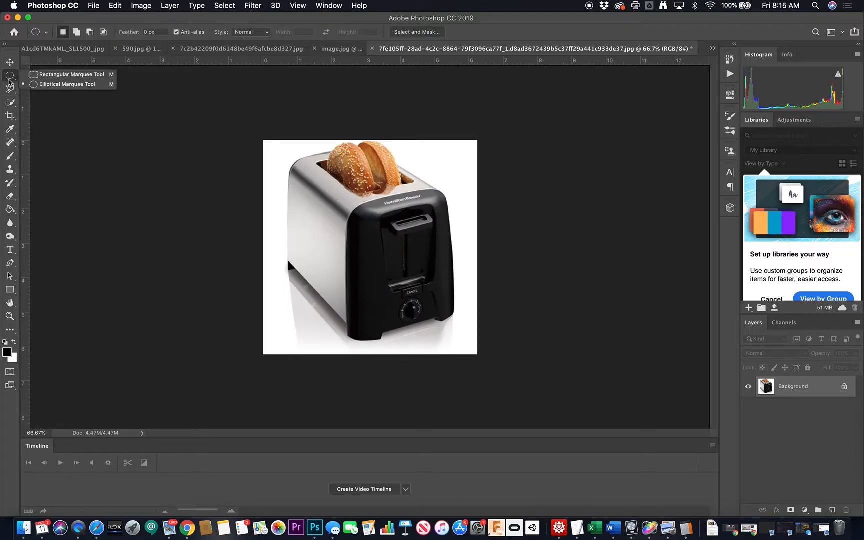
left_click(12, 104)
left_click(13, 105)
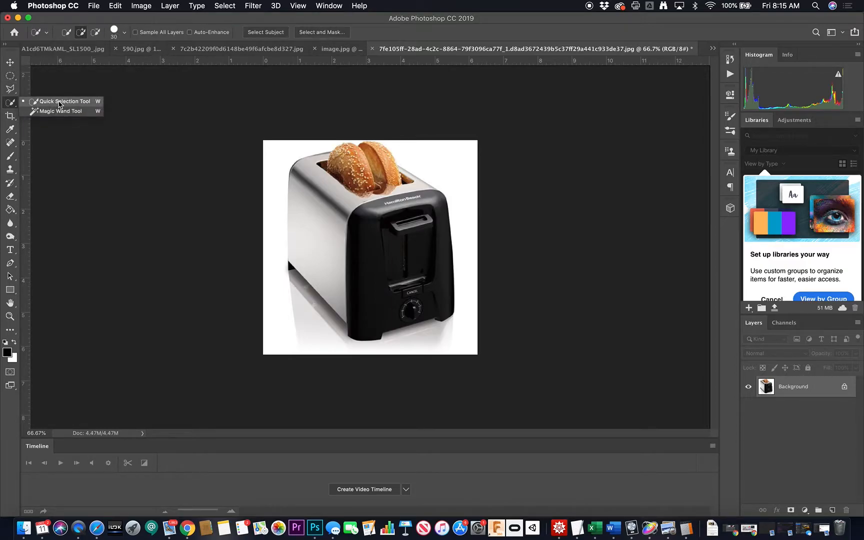
left_click(59, 102)
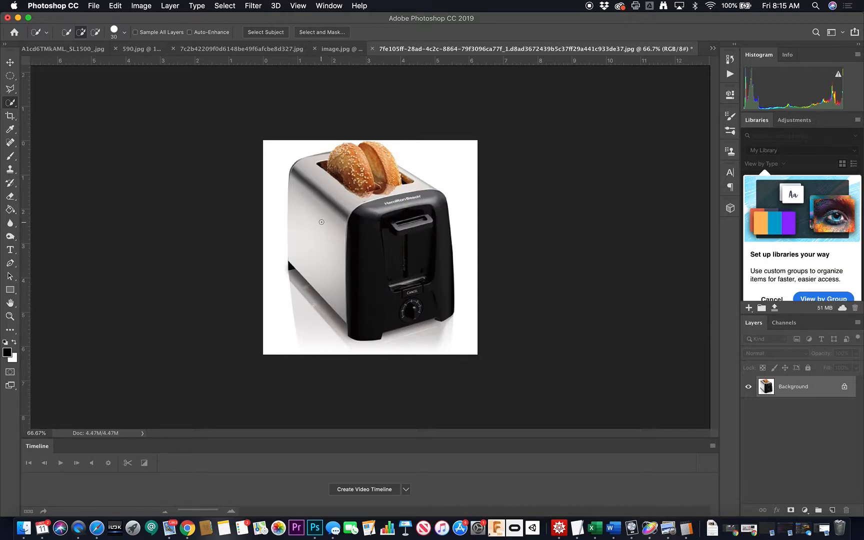
- Enlarge the Quick Selection brush to 125 and paint over the toaster and its bagels to select them
key("super+equal")
key("super+equal")
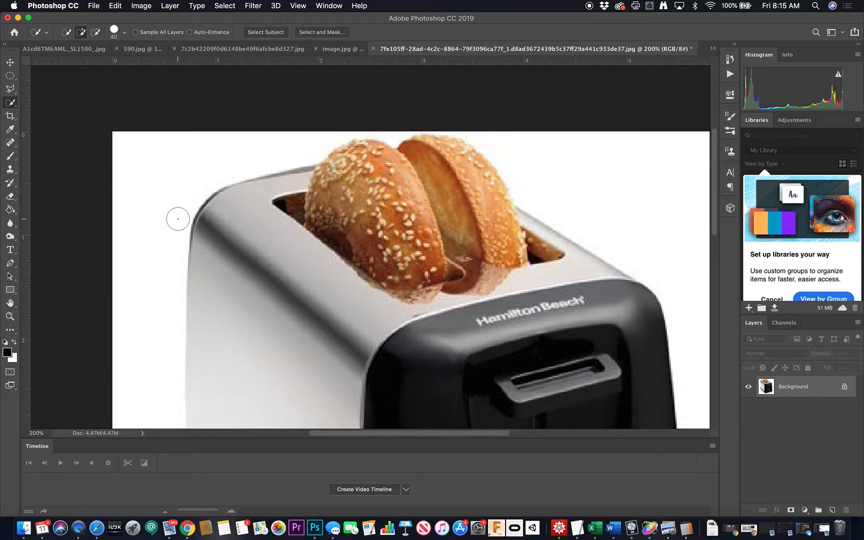
key("bracketright")
key("bracketright")
scroll(178, 219, "down", 5)
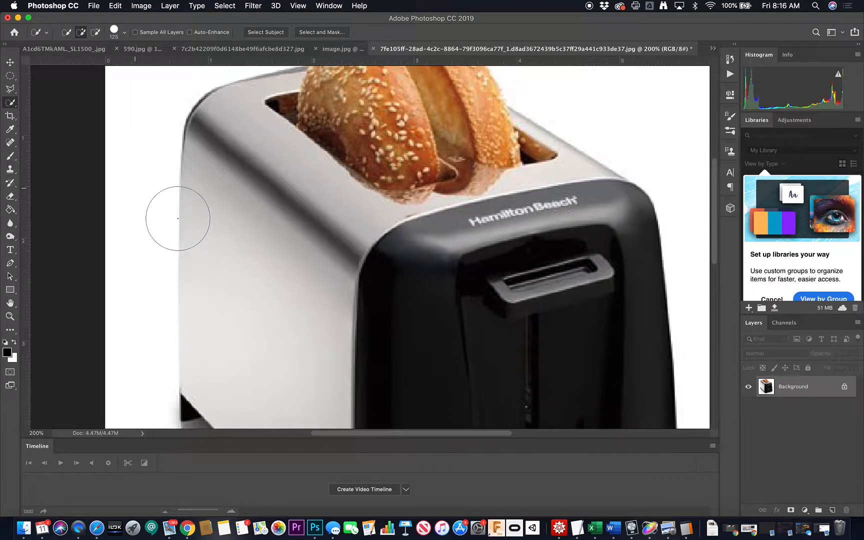
scroll(178, 218, "right", 3)
scroll(261, 210, "down", 1)
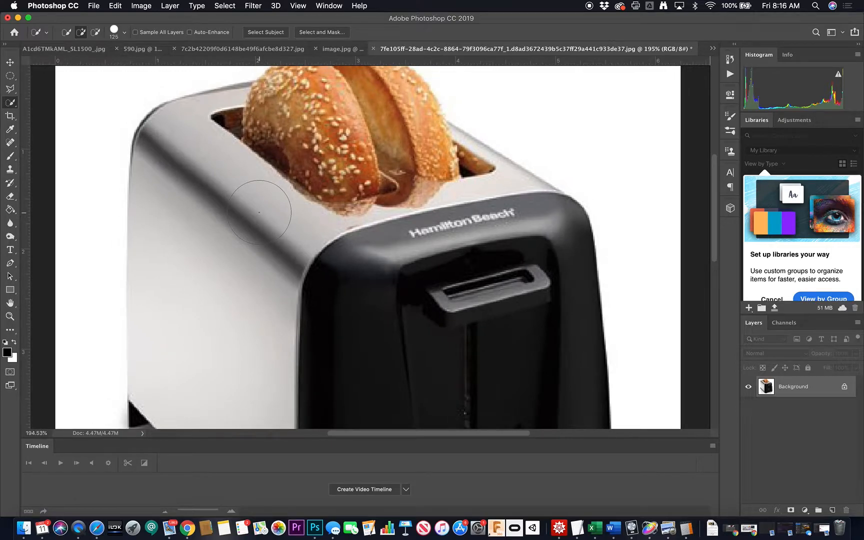
scroll(259, 212, "down", 5)
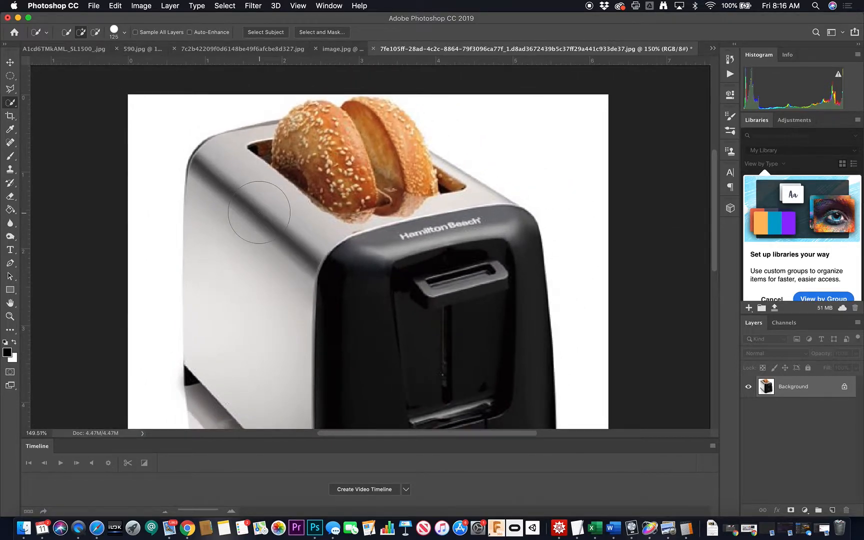
mouse_move(331, 243)
left_mouse_down()
mouse_move(295, 221)
mouse_move(270, 223)
mouse_move(260, 240)
mouse_move(261, 271)
left_mouse_up()
mouse_move(375, 265)
left_mouse_down()
mouse_move(396, 230)
mouse_move(452, 216)
mouse_move(463, 234)
mouse_move(419, 213)
mouse_move(366, 179)
left_mouse_up()
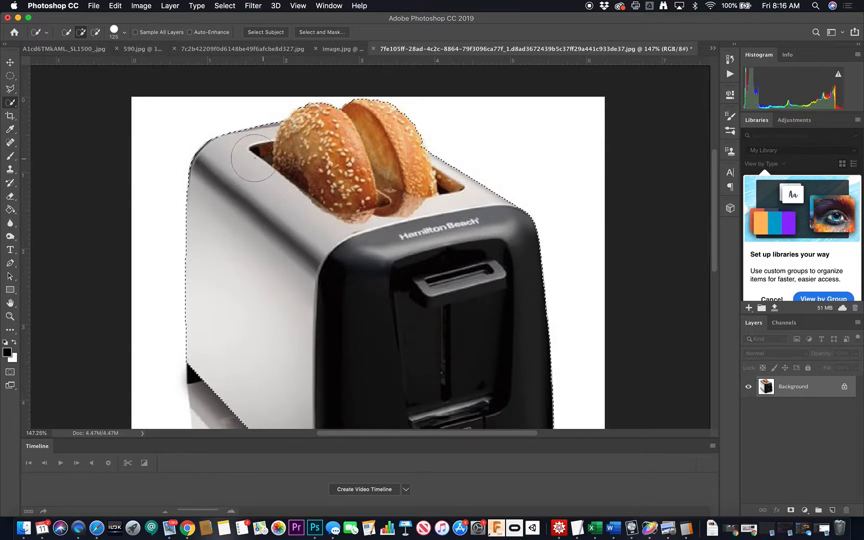
- Reduce the Quick Selection brush to 10 and add the toaster's small black rear foot to the selection
mouse_move(176, 178)
left_mouse_down()
mouse_move(235, 181)
mouse_move(144, 159)
mouse_move(157, 162)
left_mouse_up()
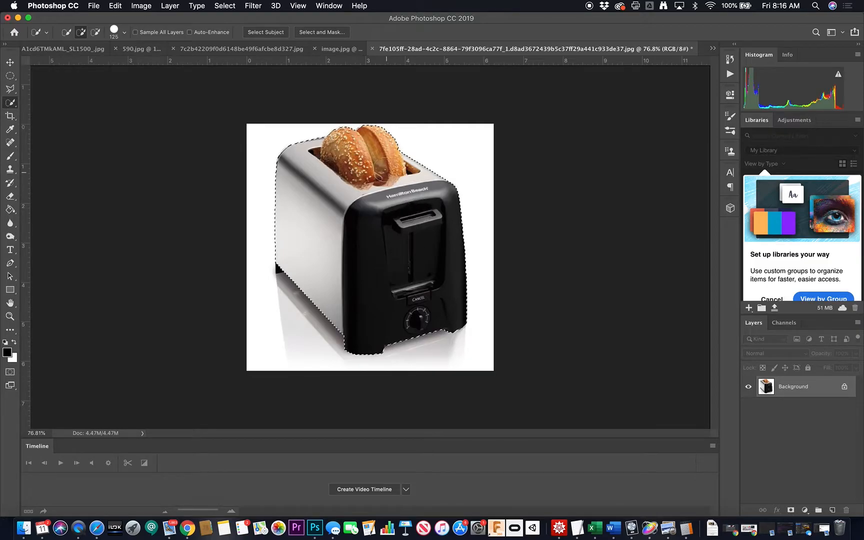
left_click_drag(299, 285, 332, 287)
left_click_drag(133, 252, 168, 253)
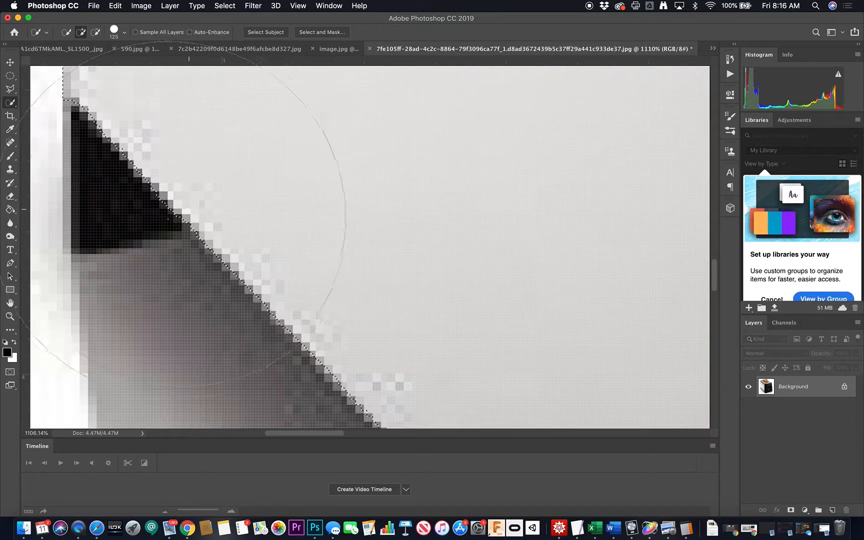
key("bracketleft")
key("bracketleft")
key("bracketleft")
key("bracketleft")
key("bracketleft")
key("bracketleft")
key("bracketleft")
key("bracketleft")
key("bracketleft")
key("bracketleft")
left_click_drag(136, 190, 124, 195)
left_click(185, 214)
- Examine the selection edge around the toaster's base, right side, top, bagels and left side
scroll(185, 215, "left", 7)
scroll(185, 214, "down", 3)
scroll(185, 214, "down", 1)
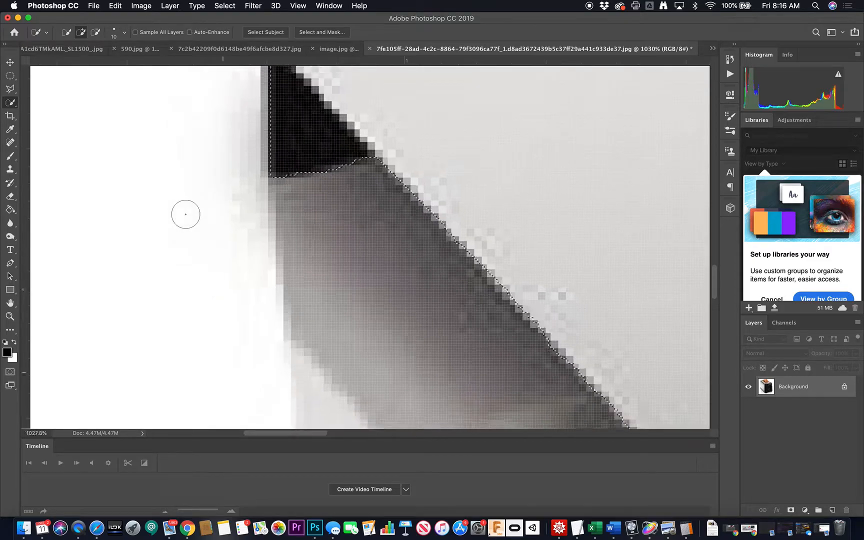
scroll(186, 215, "down", 4)
scroll(304, 141, "down", 2)
scroll(304, 141, "down", 3)
scroll(305, 141, "right", 5)
scroll(305, 141, "down", 3)
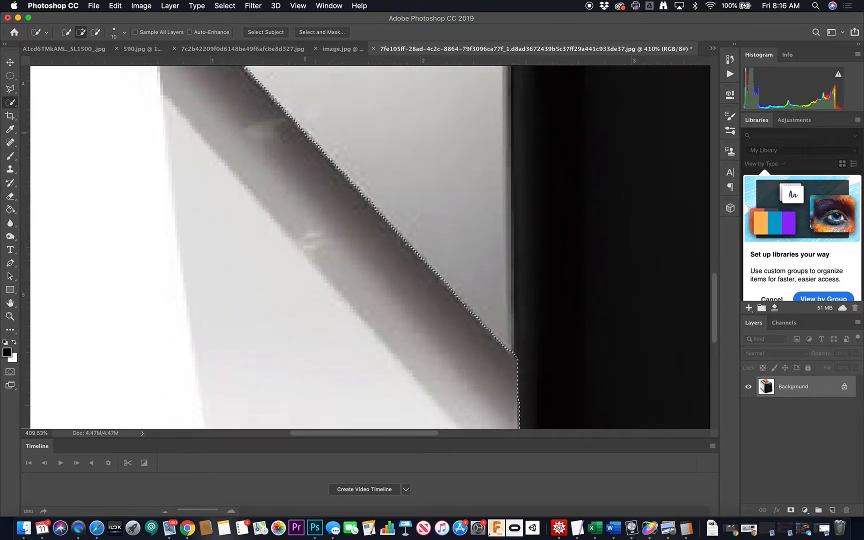
scroll(305, 141, "right", 12)
scroll(305, 141, "up", 2)
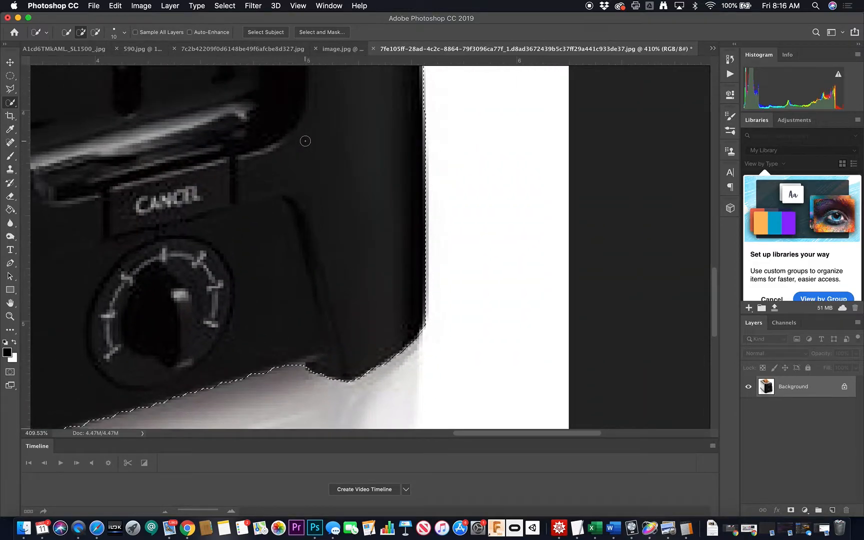
scroll(305, 141, "up", 15)
scroll(305, 141, "left", 6)
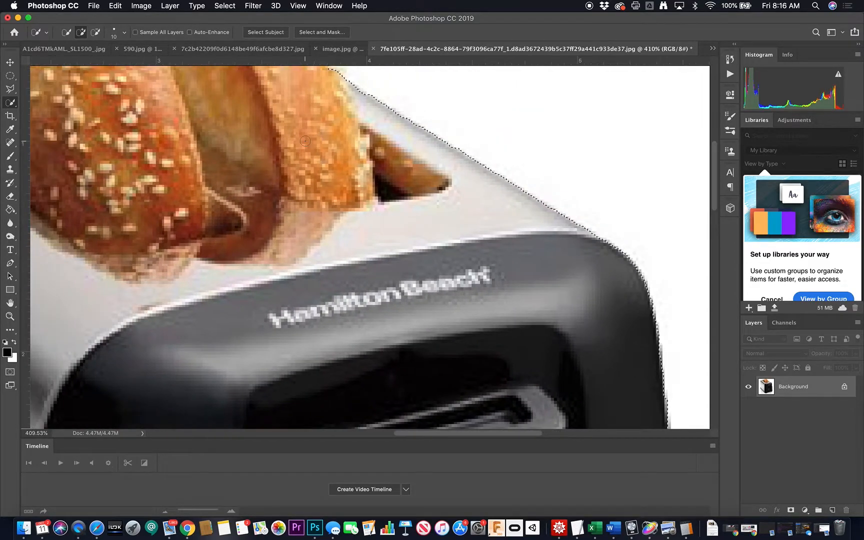
scroll(305, 141, "left", 11)
scroll(305, 141, "up", 3)
scroll(305, 141, "right", 4)
scroll(305, 141, "up", 1)
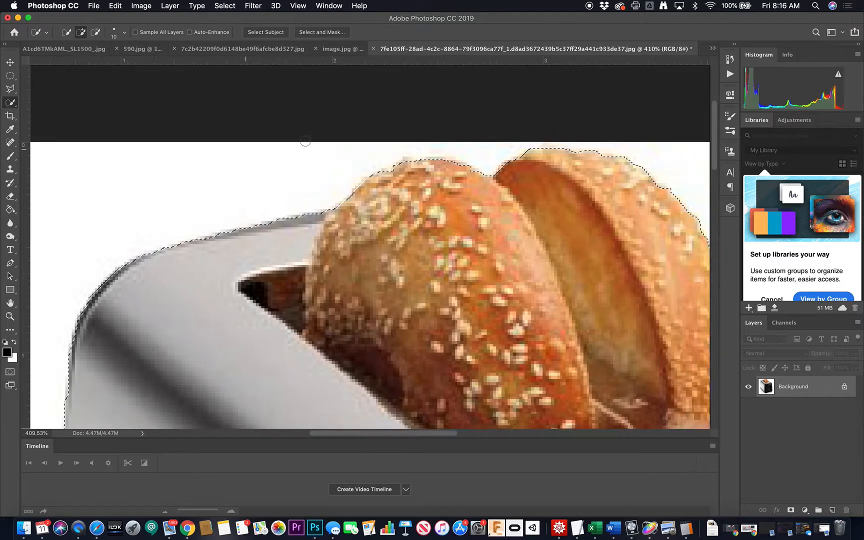
scroll(273, 202, "down", 5)
scroll(273, 203, "left", 5)
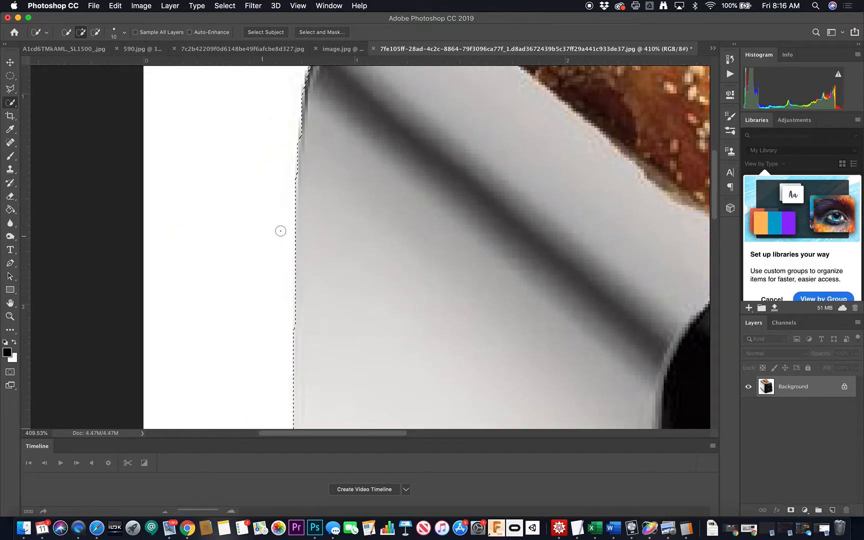
scroll(302, 244, "down", 10)
scroll(304, 244, "left", 2)
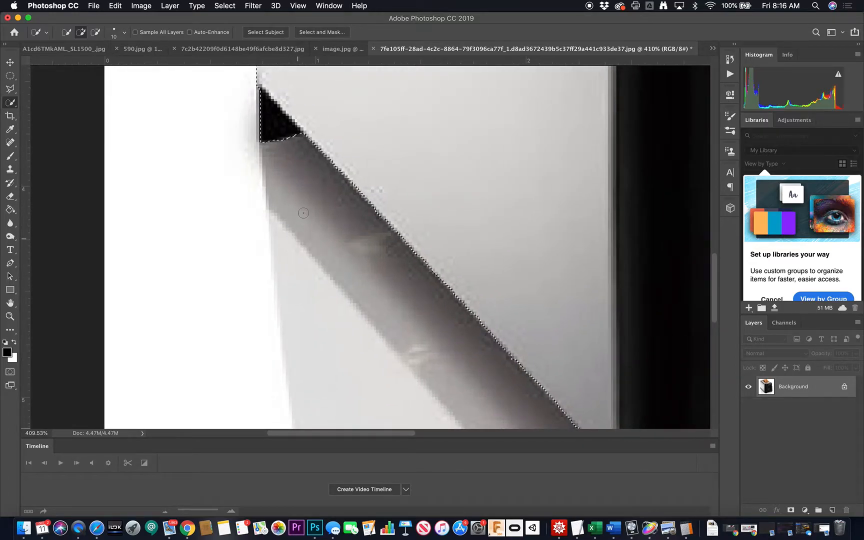
- Add the grey shadow strip beneath the toaster's metal side to the selection, brushing along it toward the front corner
scroll(304, 213, "down", 3)
scroll(304, 213, "down", 3)
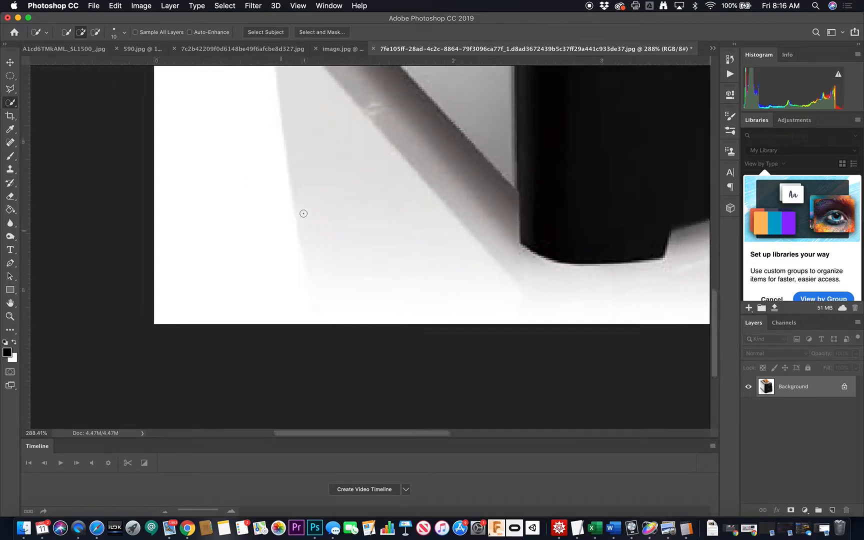
scroll(304, 213, "up", 5)
scroll(303, 213, "right", 2)
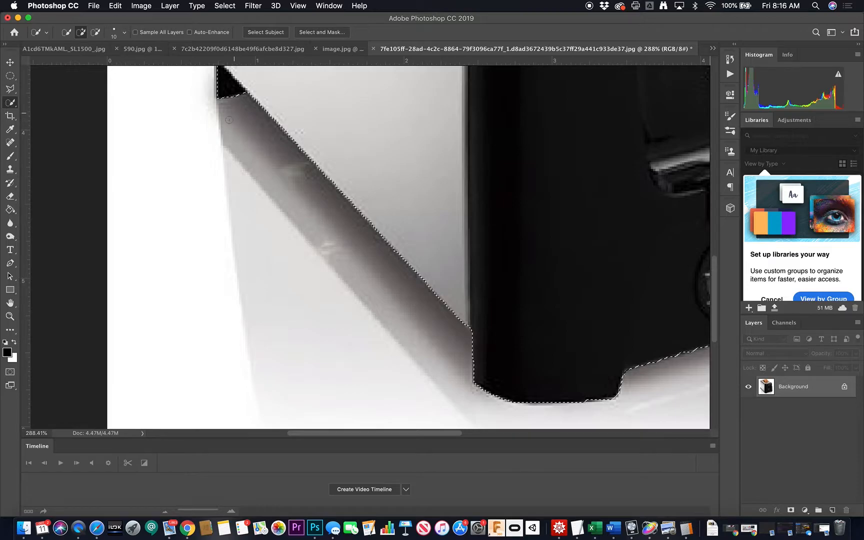
mouse_move(245, 125)
left_mouse_down()
mouse_move(302, 160)
mouse_move(340, 233)
mouse_move(359, 224)
mouse_move(366, 254)
mouse_move(433, 332)
left_mouse_up()
scroll(451, 351, "down", 5)
scroll(451, 351, "right", 3)
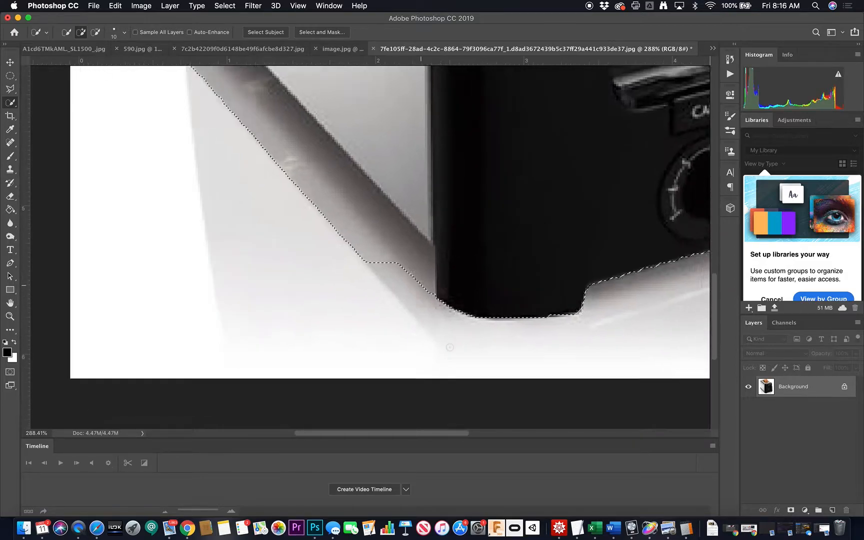
mouse_move(374, 252)
left_mouse_down()
mouse_move(455, 308)
mouse_move(524, 299)
mouse_move(350, 305)
left_mouse_up()
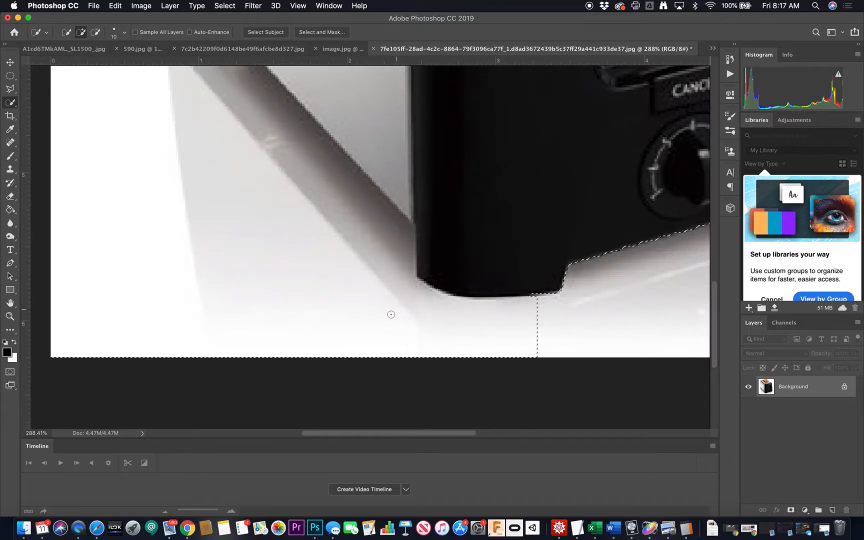
- Subtract the white background beside and below the shadow strip from the toaster selection
scroll(317, 294, "down", 4)
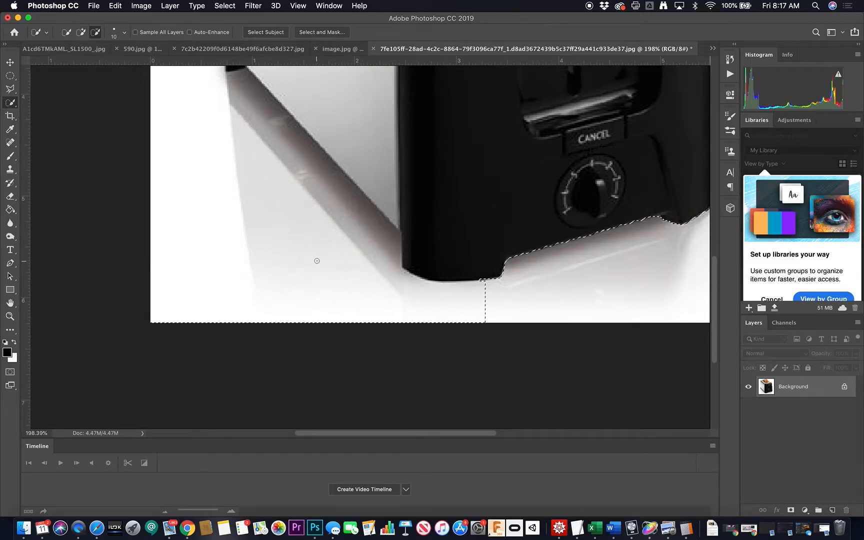
scroll(317, 260, "up", 4)
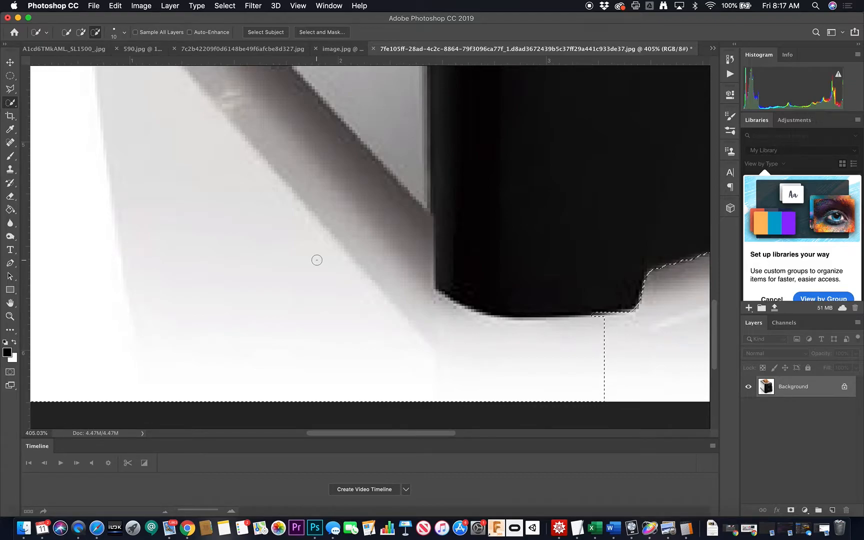
scroll(317, 260, "down", 4)
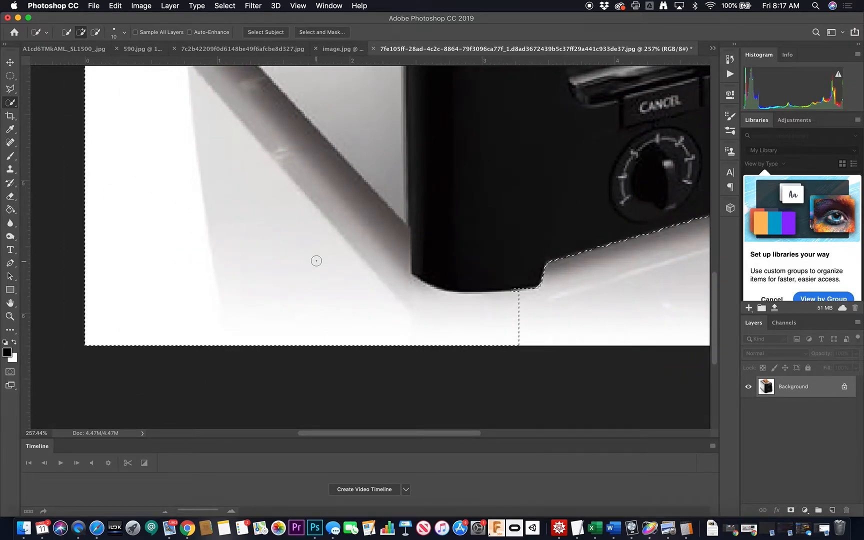
scroll(315, 263, "down", 3)
left_click_drag(360, 295, 275, 231)
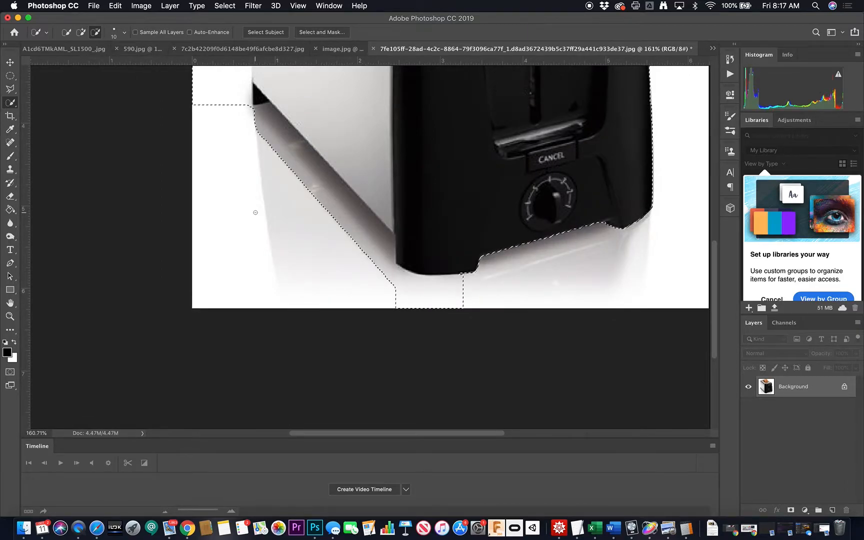
left_click_drag(383, 294, 441, 296)
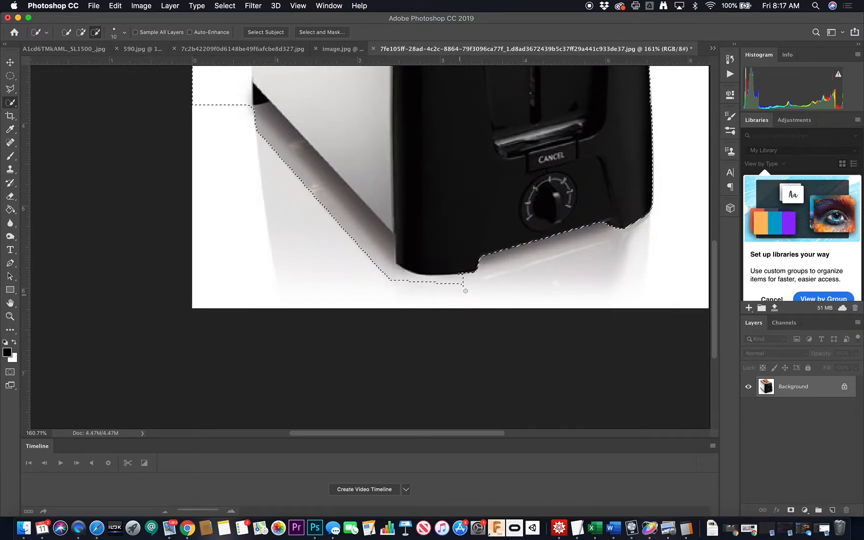
scroll(264, 220, "up", 5)
scroll(264, 221, "left", 2)
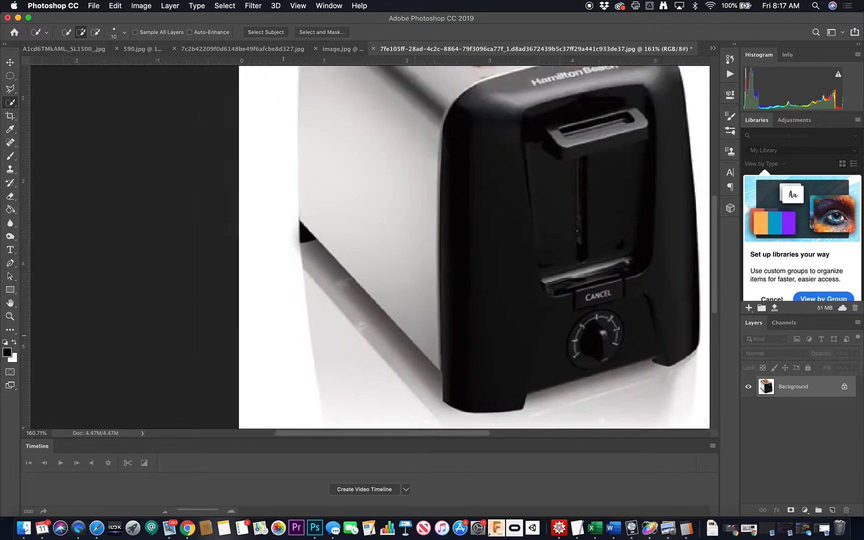
- Copy the selected toaster to a new layer and hide the Background layer
scroll(273, 147, "up", 5)
scroll(350, 201, "down", 5)
scroll(350, 201, "right", 3)
scroll(349, 206, "down", 4)
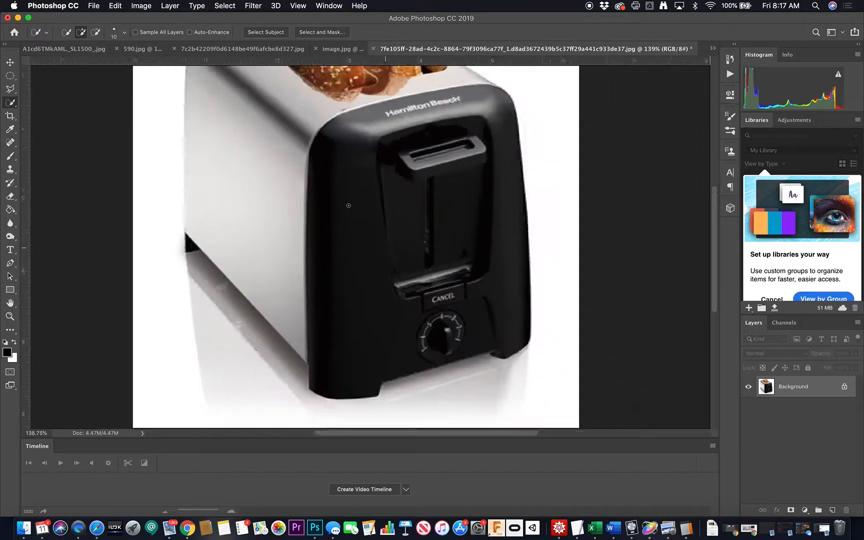
scroll(349, 206, "up", 3)
scroll(348, 205, "left", 1)
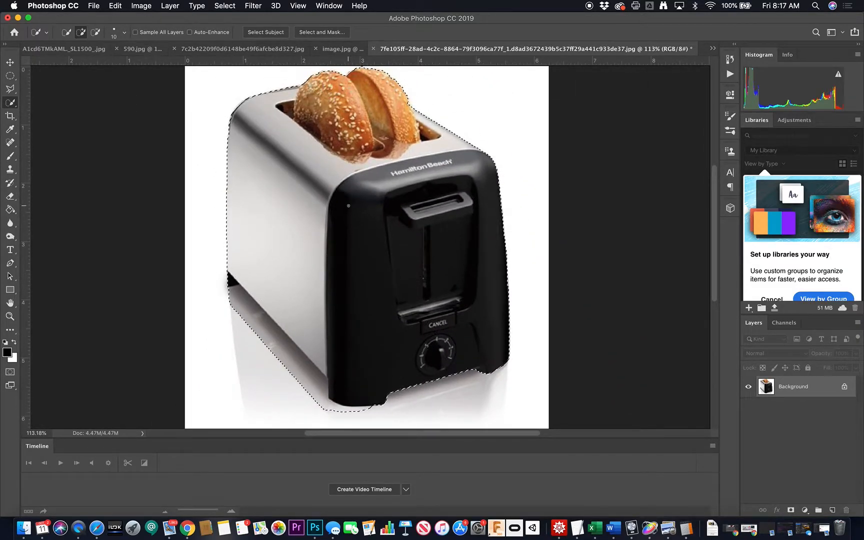
scroll(348, 208, "down", 2)
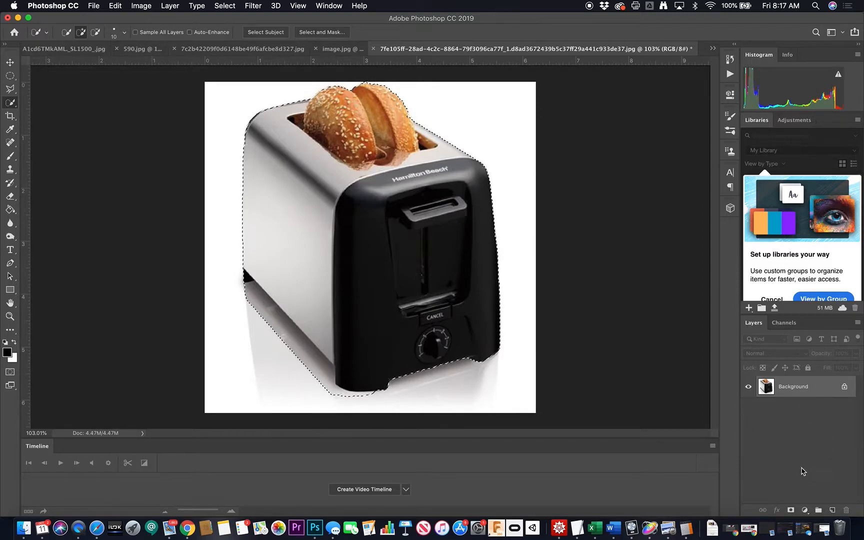
key("ctrl+j")
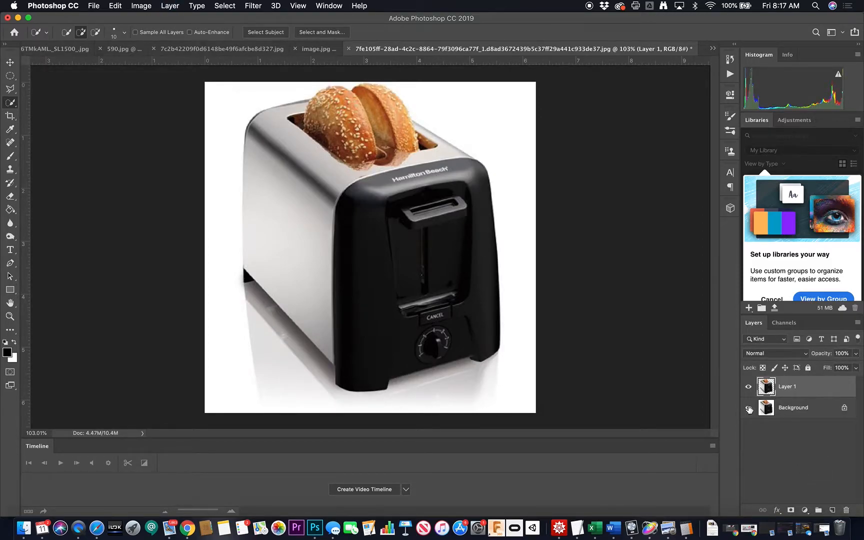
left_click(749, 408)
- Inspect the toaster cut-out's edges against transparency, especially around the bagels
left_click_drag(392, 115, 446, 291)
scroll(455, 136, "up", 3)
scroll(454, 136, "left", 5)
scroll(454, 136, "down", 2)
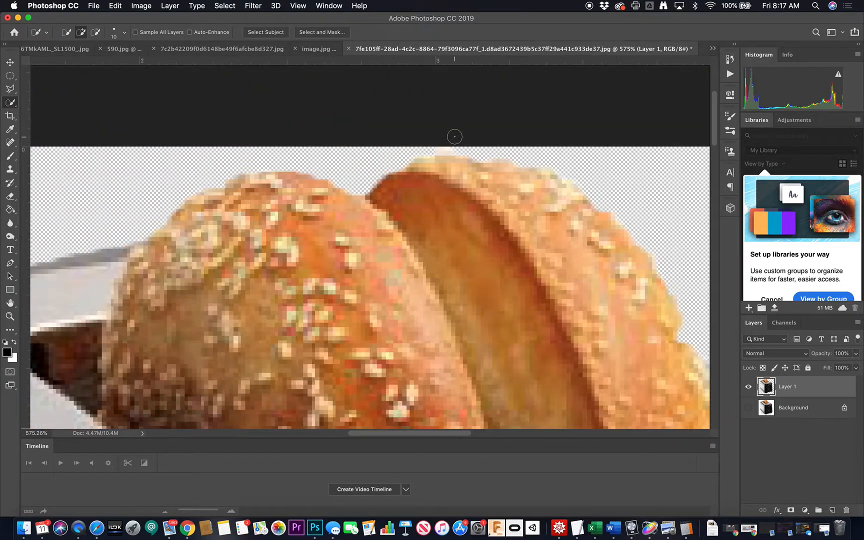
scroll(454, 136, "down", 6)
scroll(454, 137, "left", 2)
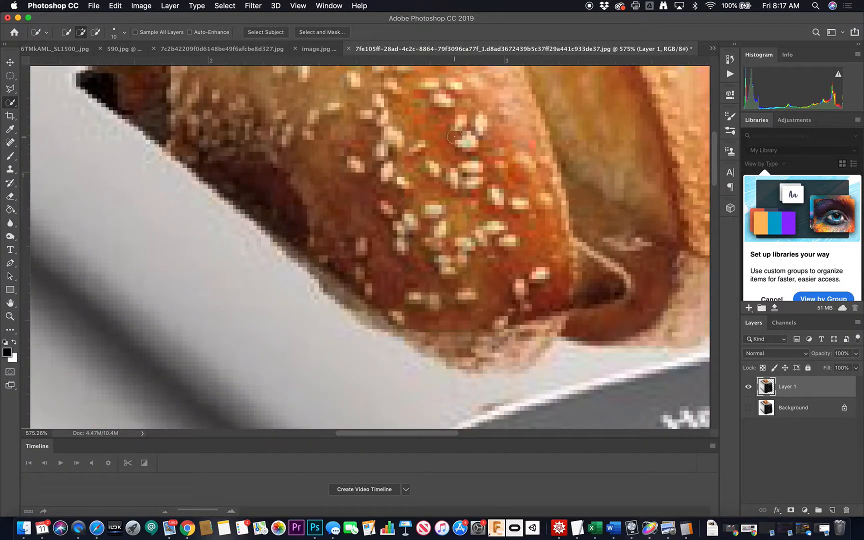
key("super+0")
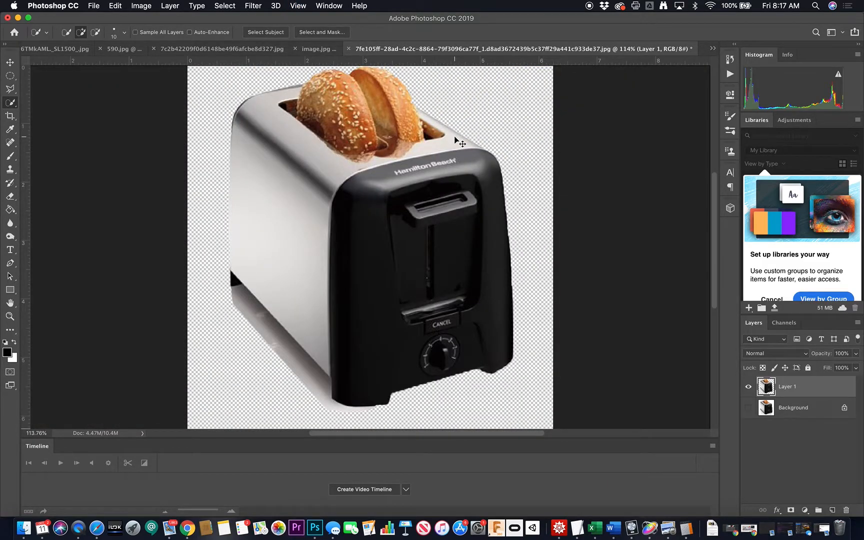
- Undo hiding the Background layer and copying the toaster to a new layer
key("super+z")
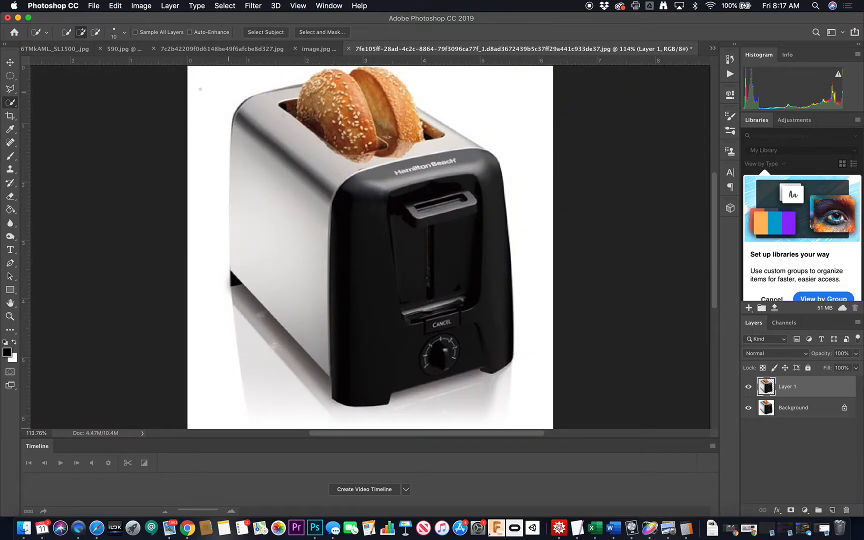
left_click_drag(230, 119, 252, 128)
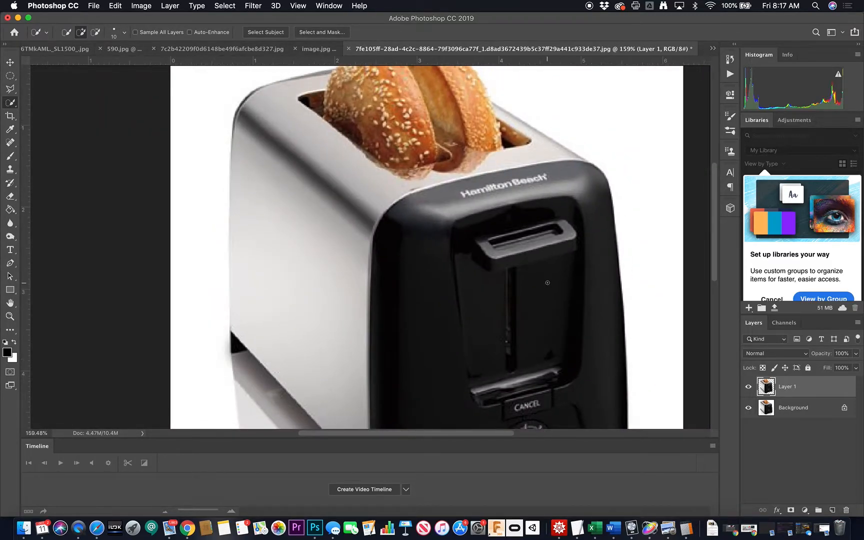
key("super+z")
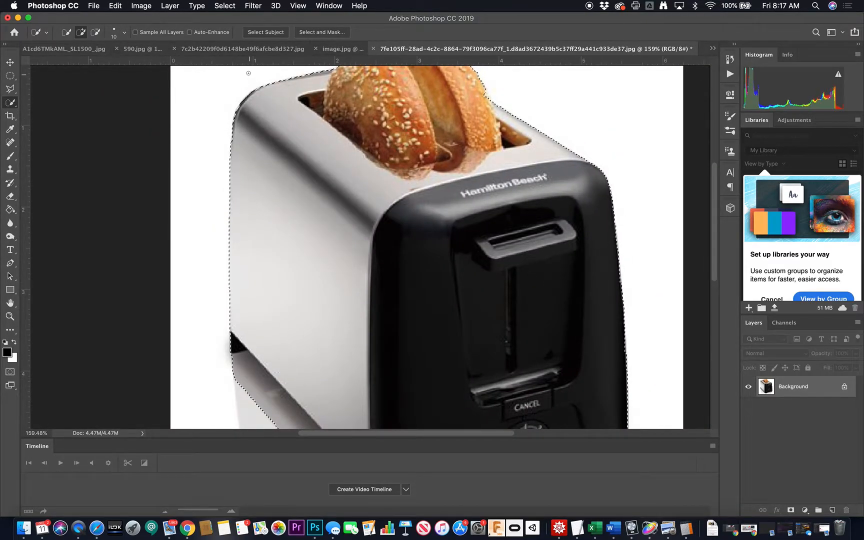
- Contract the toaster selection by 1 pixel
left_click(225, 6)
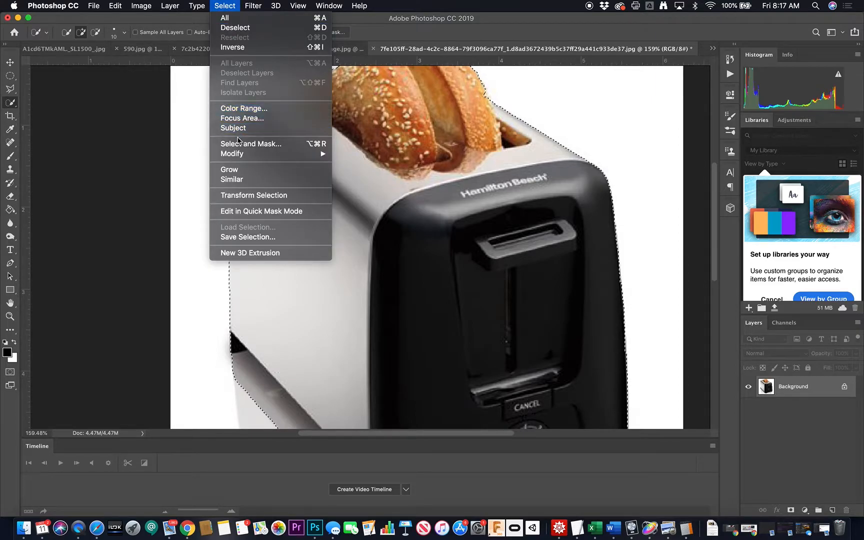
mouse_move(238, 159)
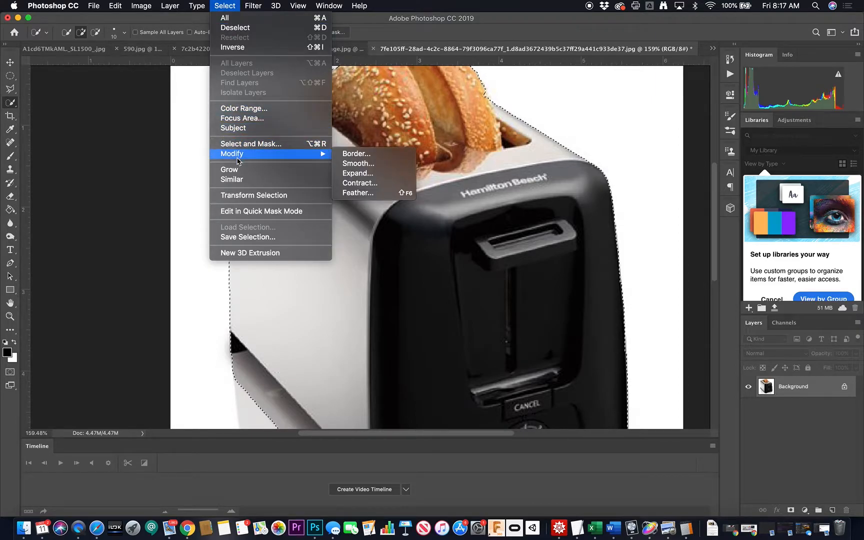
left_click(369, 183)
type("1")
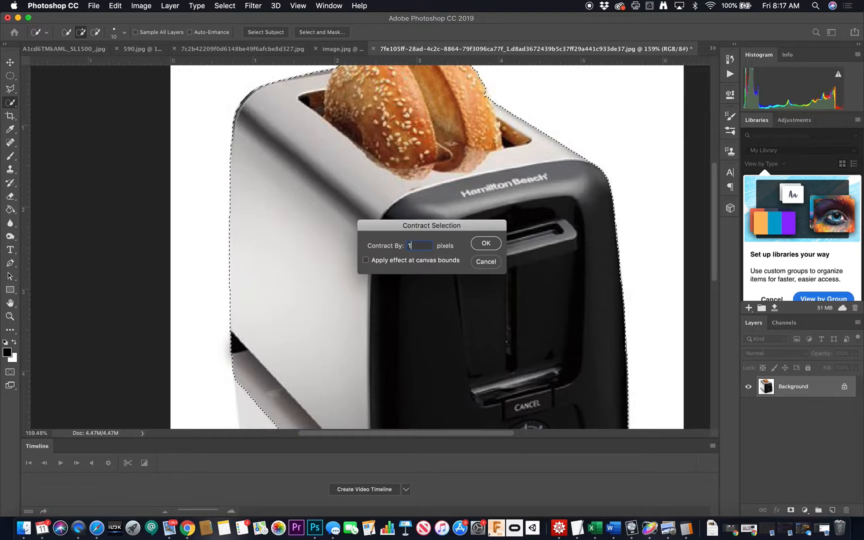
key("Return")
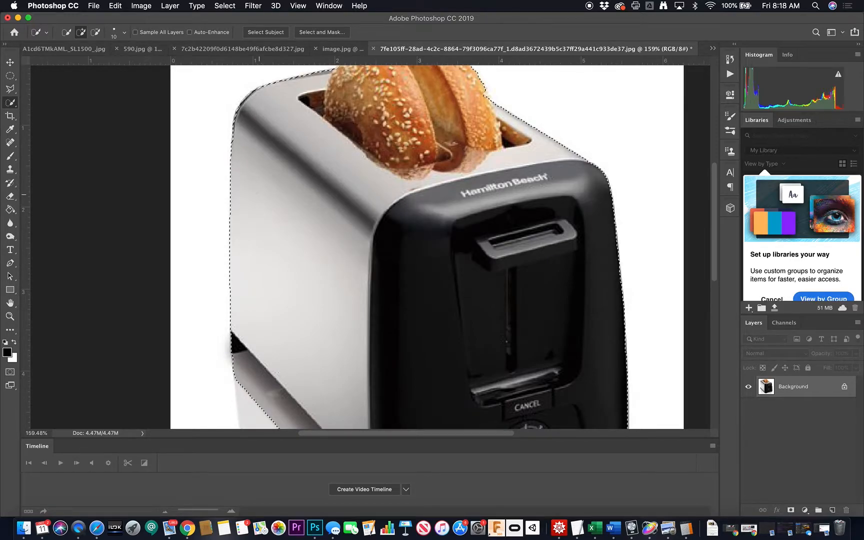
- Add a new empty layer above the Background while keeping the toaster selection active
mouse_move(212, 209)
left_mouse_down()
mouse_move(303, 214)
mouse_move(183, 200)
mouse_move(198, 202)
left_mouse_up()
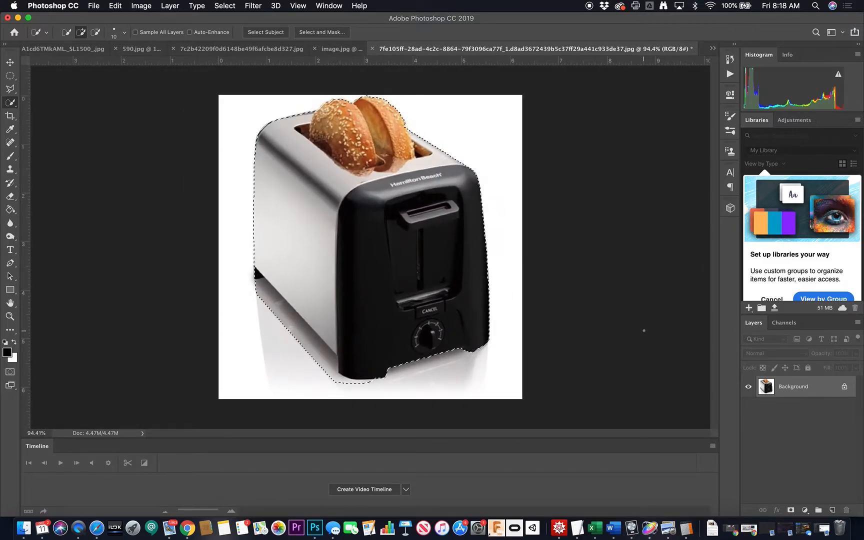
left_click(832, 510)
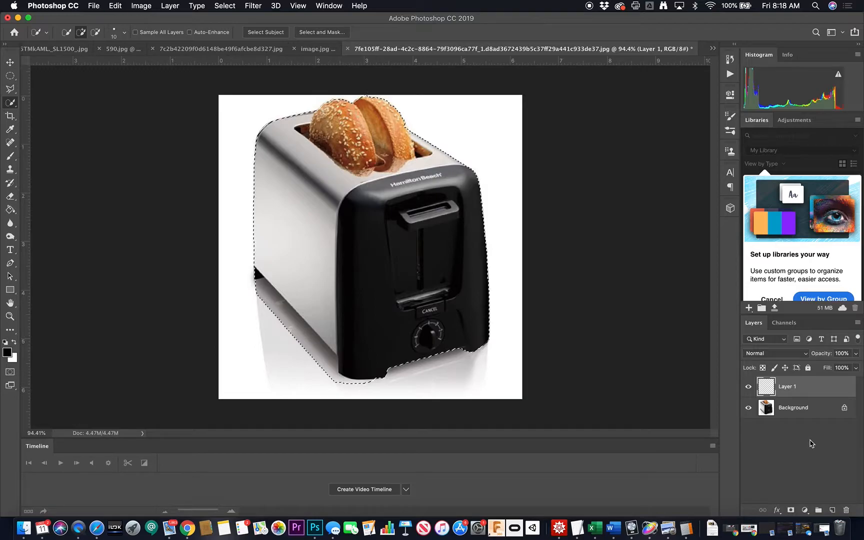
- Undo adding the empty layer, copy the selected toaster to a new layer and hide the Background layer
key("super+z")
key("super+j")
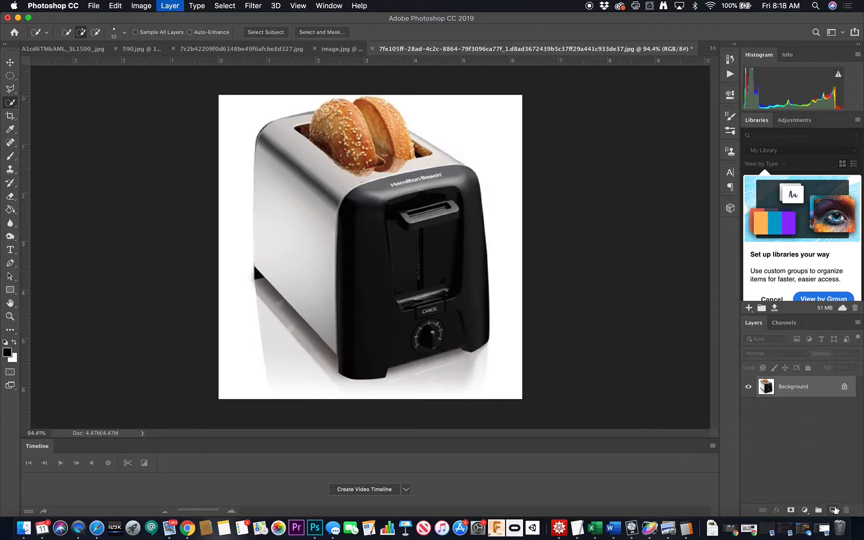
left_click(748, 407)
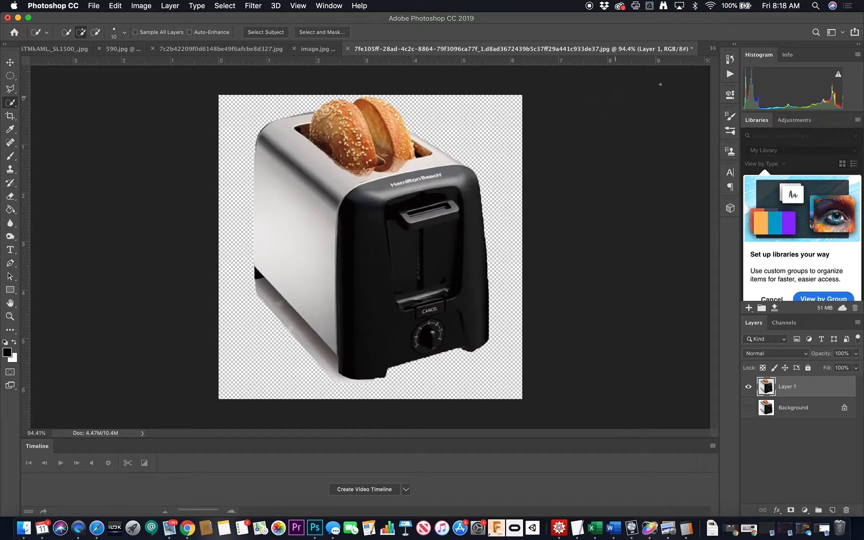
- Switch to the tree image 590.jpg, passing by the basketball document
left_click(713, 49)
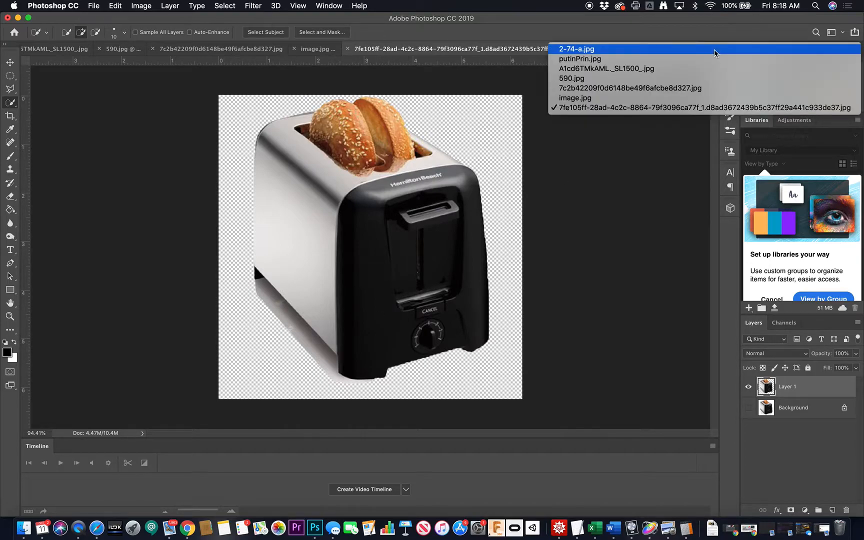
left_click(715, 74)
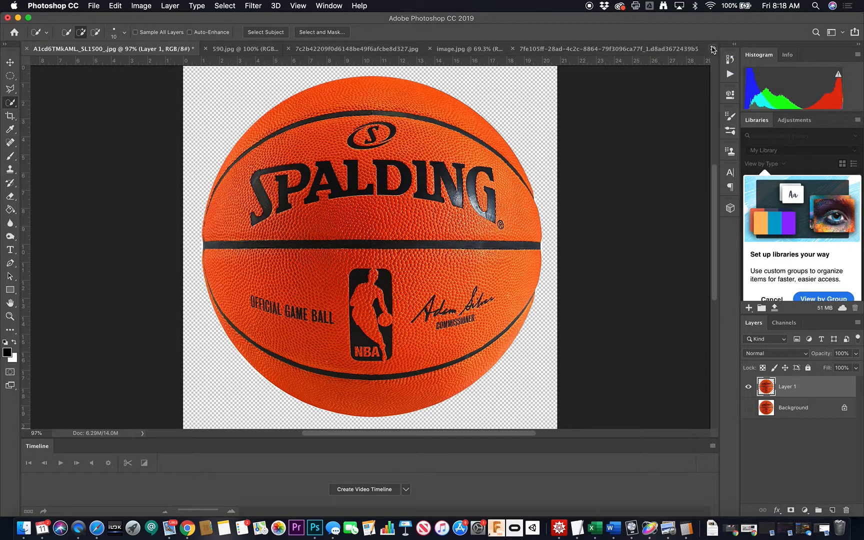
left_click(712, 49)
left_click(709, 80)
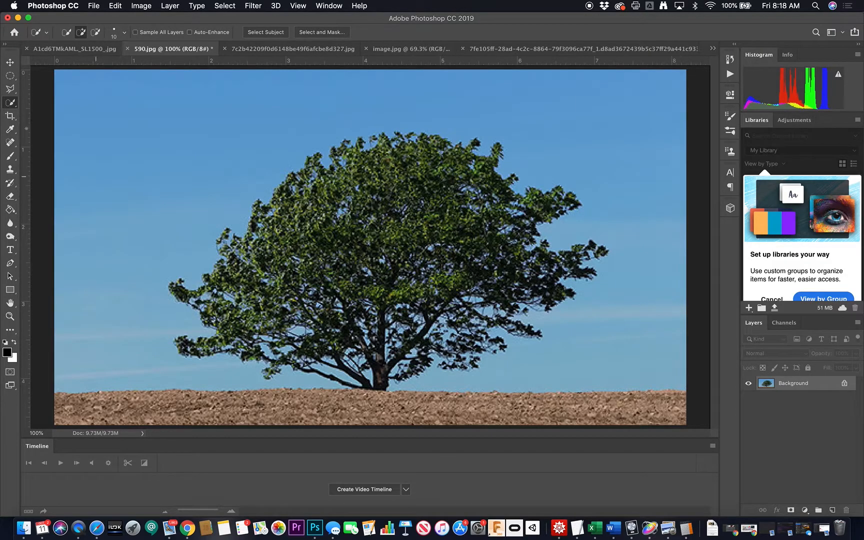
- Try the Quick Selection tool on the top of the tree's crown, inspect the selection edge up close, and deselect
right_click(11, 102)
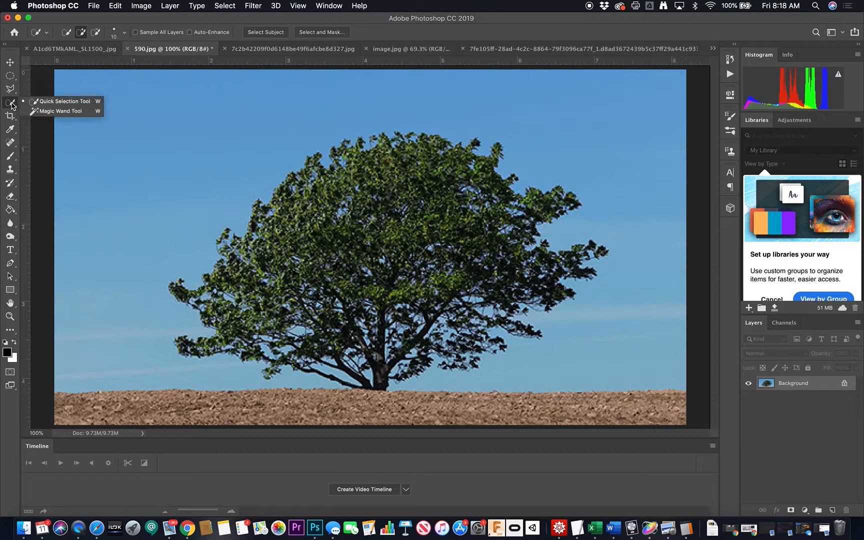
left_click(62, 111)
right_click(14, 106)
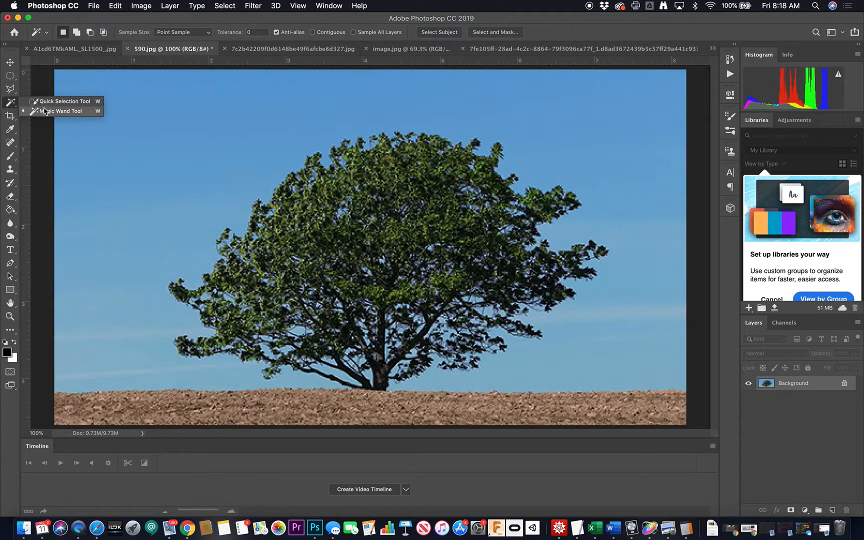
left_click(56, 100)
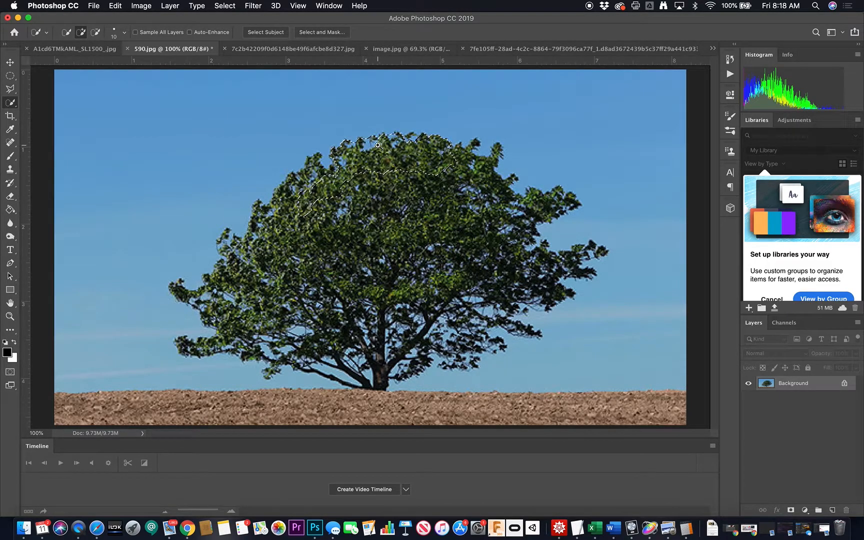
scroll(390, 147, "up", 5)
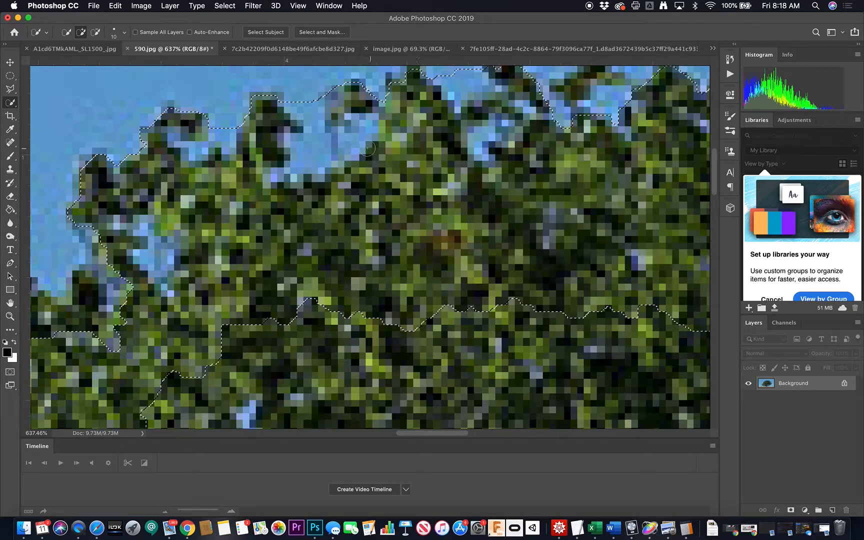
scroll(270, 144, "down", 6)
scroll(270, 144, "up", 3)
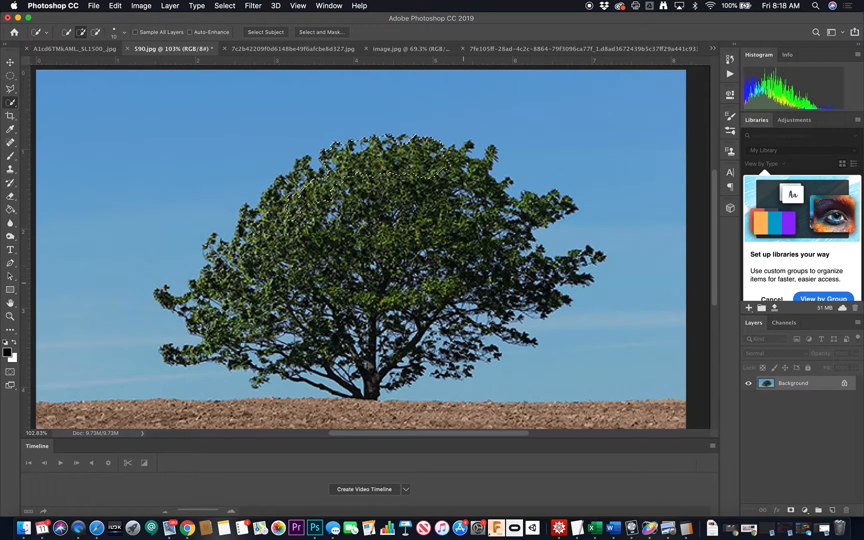
key("super+d")
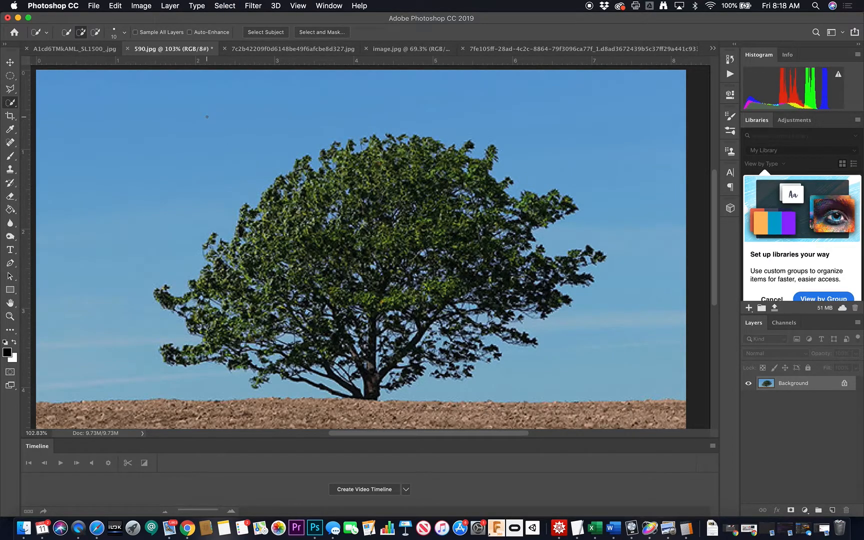
- Start a Color Range selection and sample the blue sky beside the tree
left_click(225, 6)
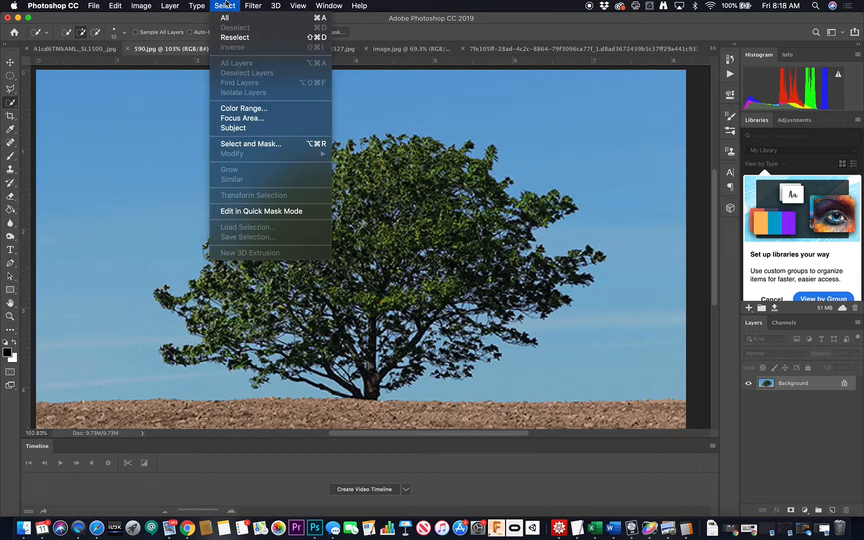
left_click(243, 108)
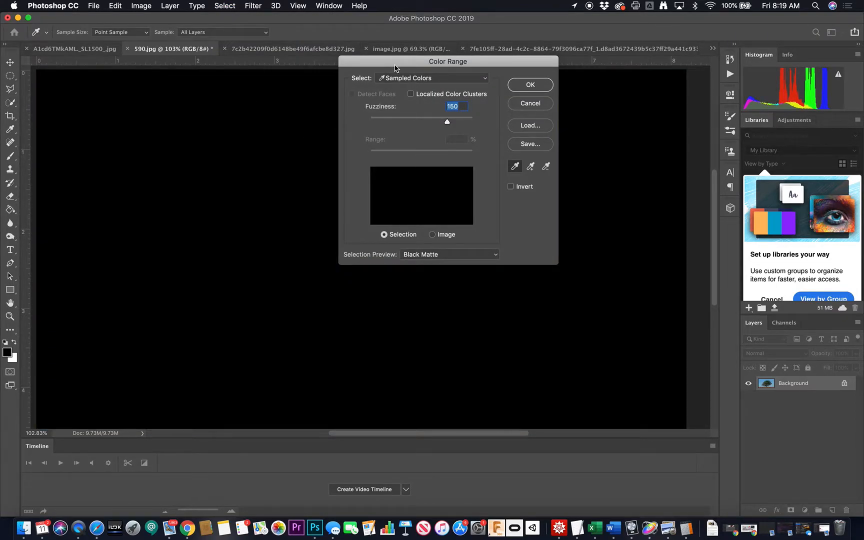
left_click_drag(395, 68, 526, 143)
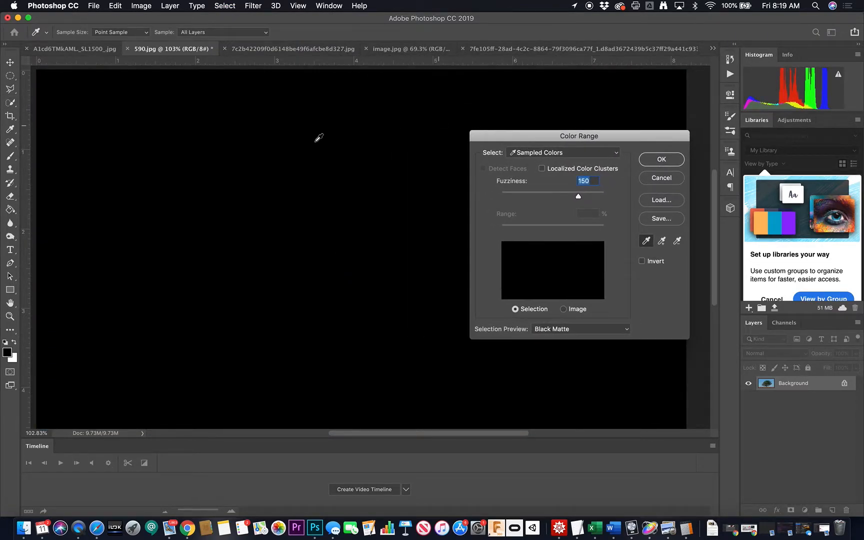
left_click(211, 166)
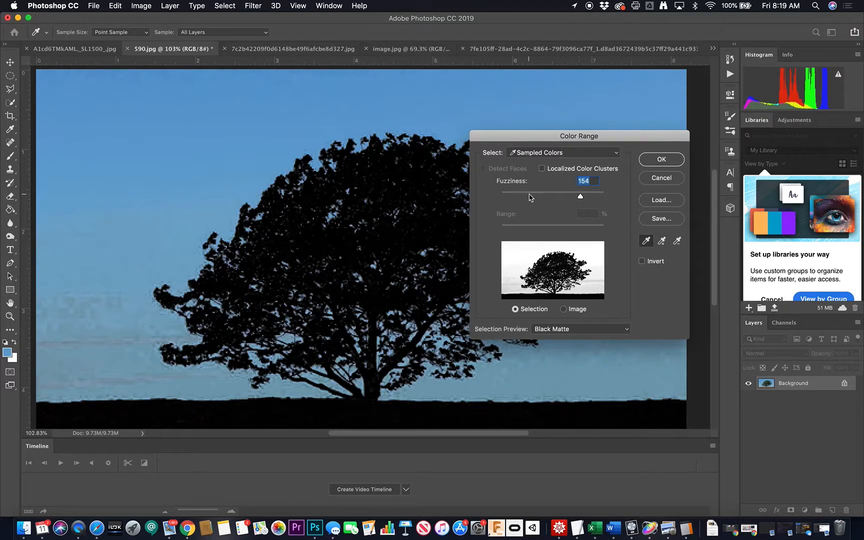
- Set the Color Range selection preview to None and lower the fuzziness to 61
left_click_drag(568, 197, 548, 197)
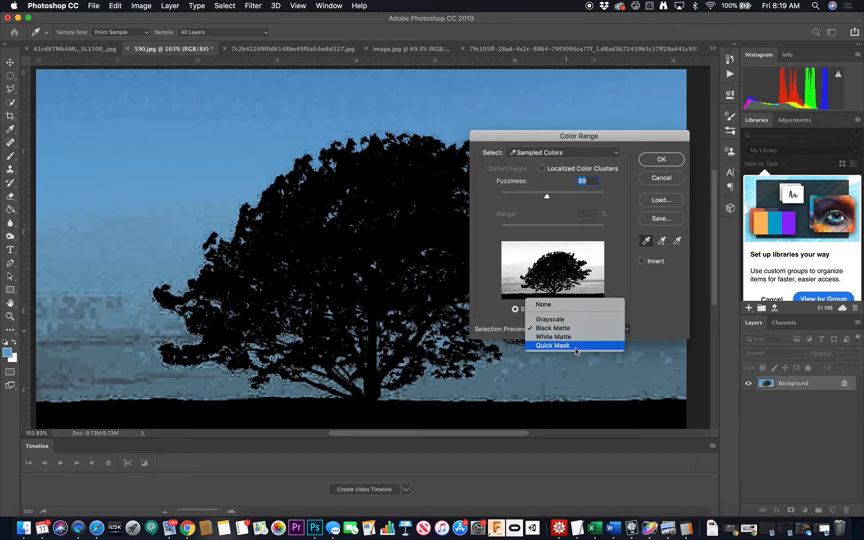
left_click(573, 304)
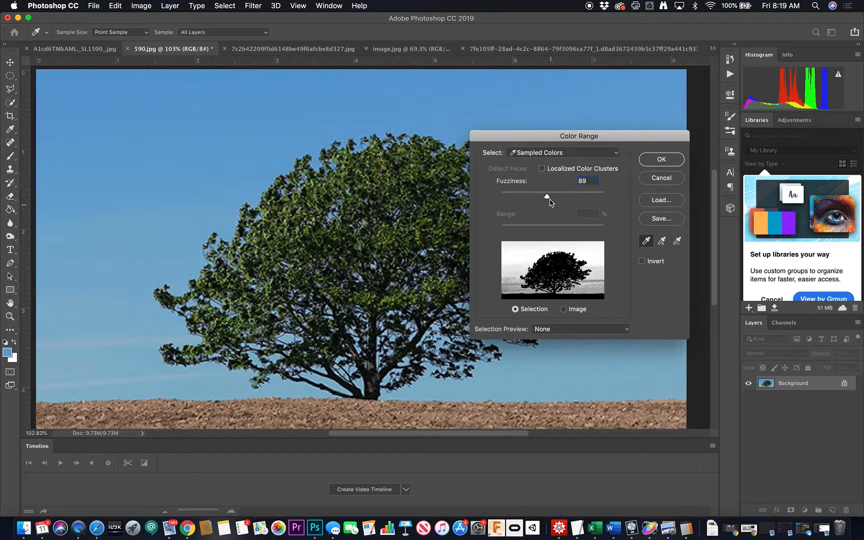
left_click_drag(547, 199, 533, 196)
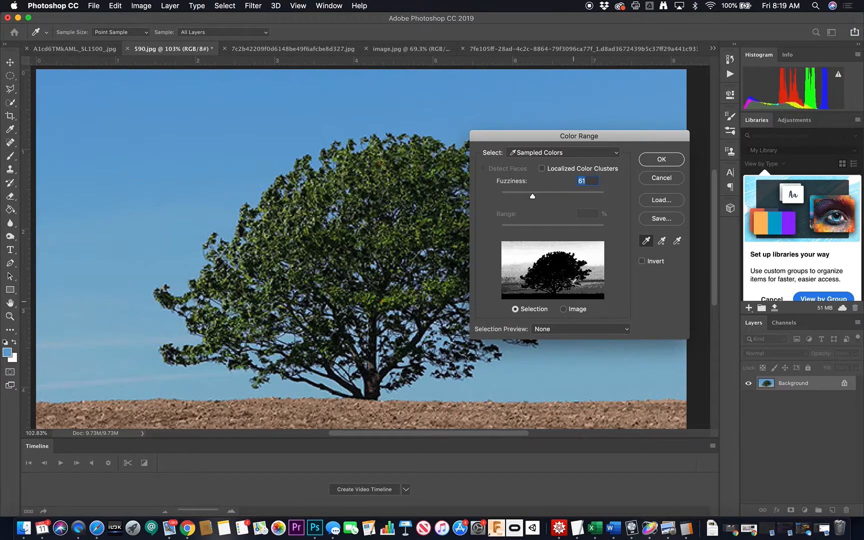
- Sample the upper sky and a dark part of the tree as test colors, and lower the fuzziness to 23
left_click(145, 129)
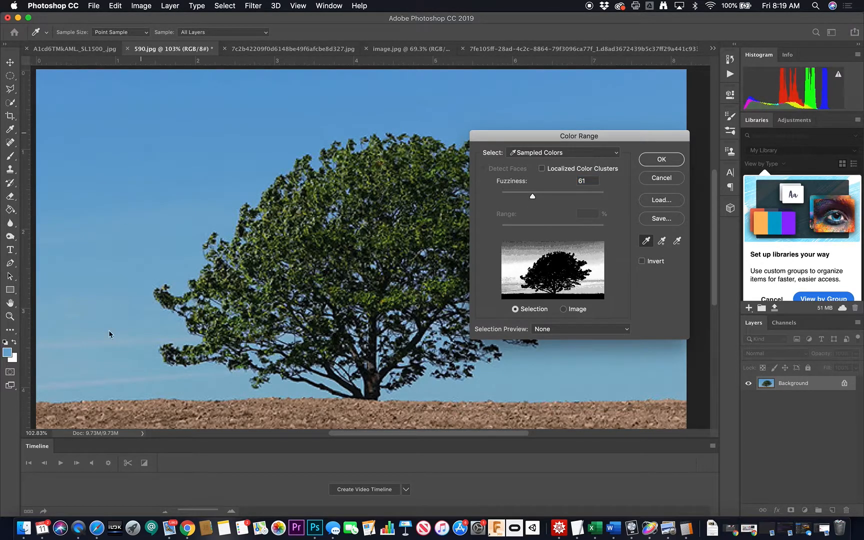
left_click(345, 235)
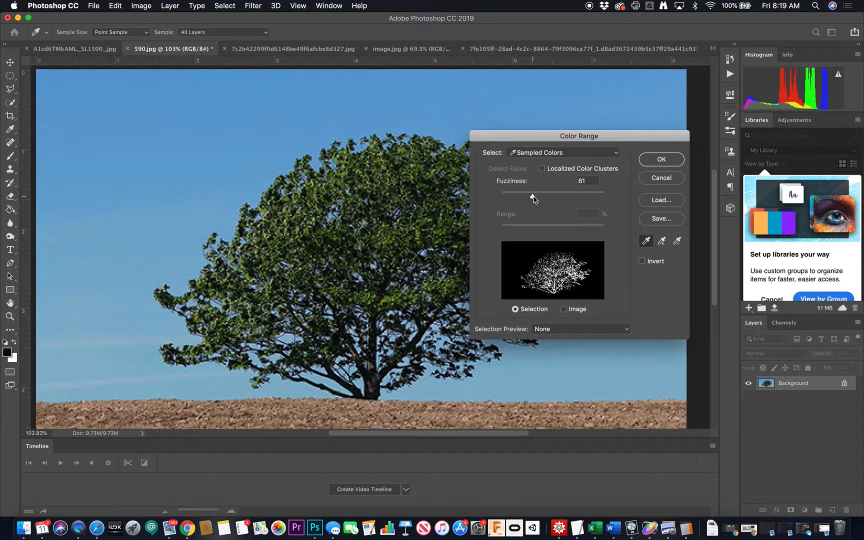
left_click_drag(533, 196, 514, 195)
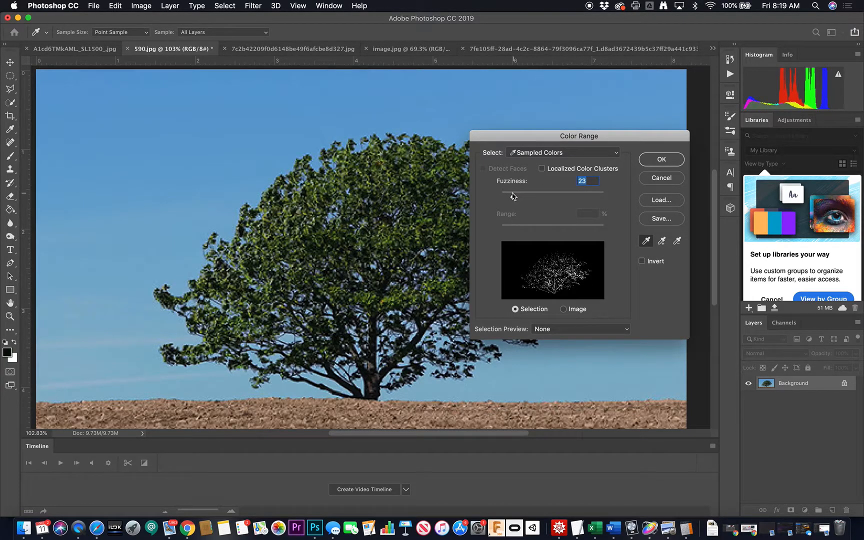
- Sample the upper sky and add the paler sky tones near the horizon to the color range to cover the whole sky
left_click(217, 148)
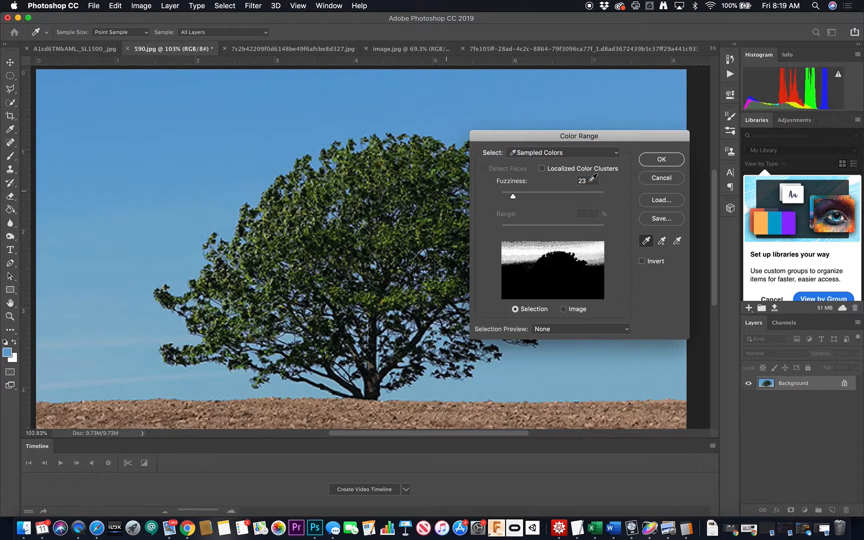
left_click(269, 88)
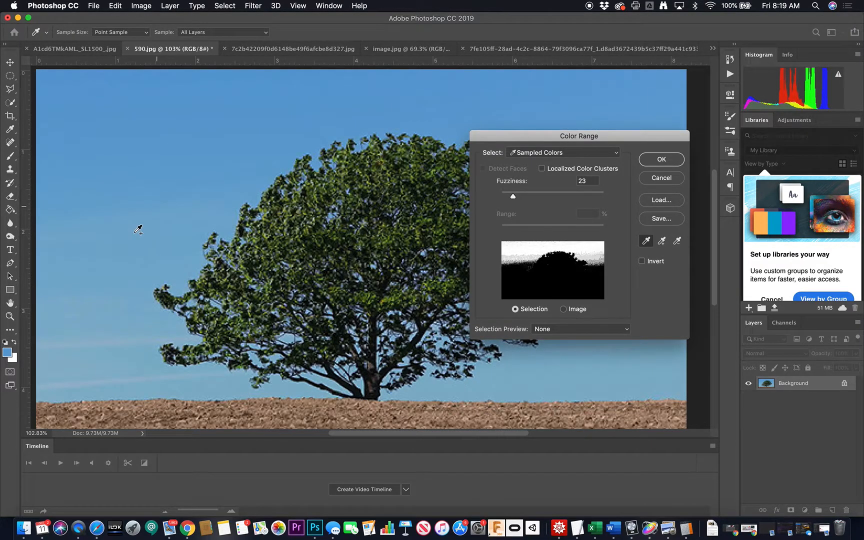
left_click(114, 323)
left_click(120, 353)
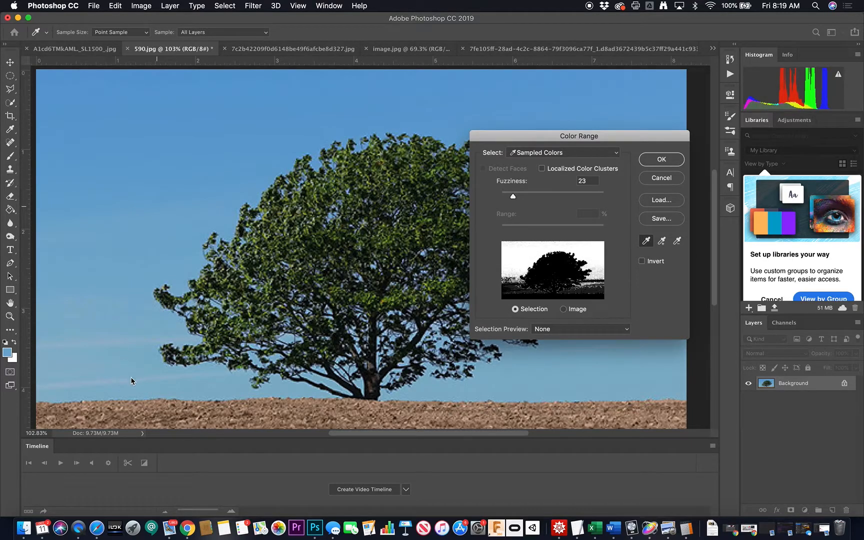
left_click(111, 338)
left_click(114, 331, "shift")
left_click(115, 328, "shift")
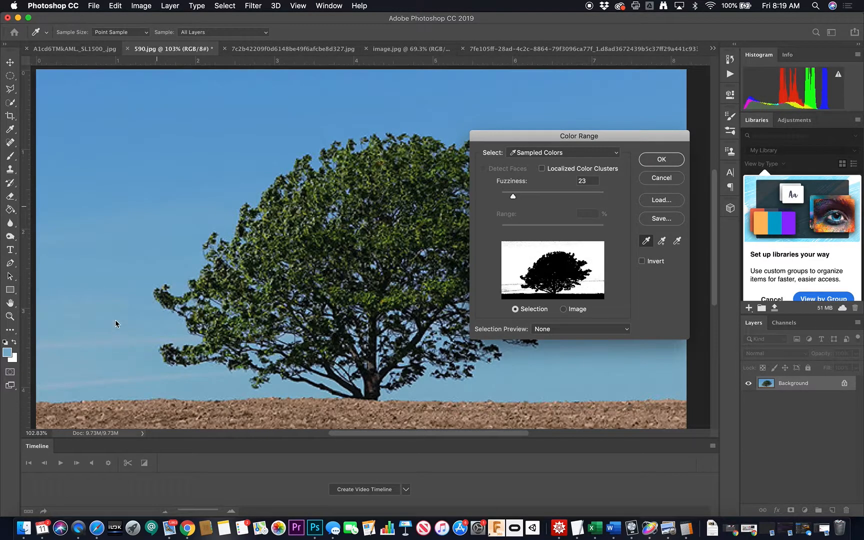
left_click(116, 315, "shift")
left_click(463, 201)
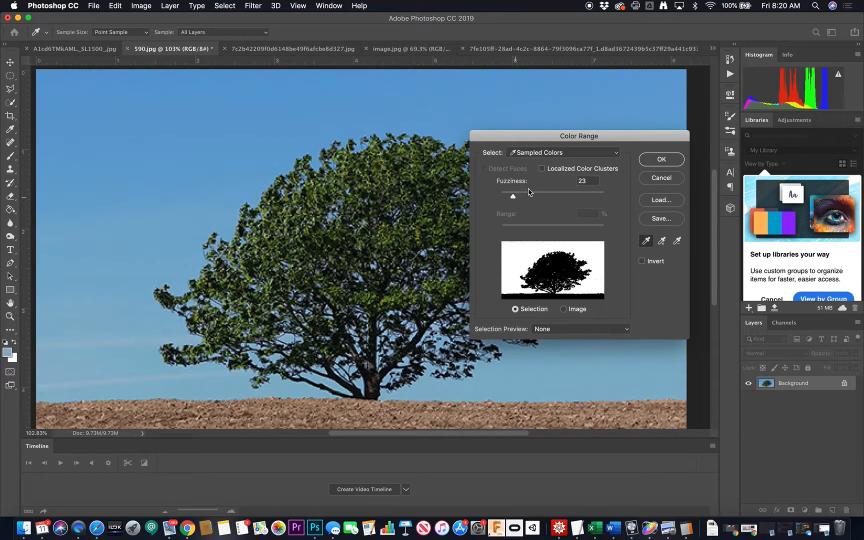
- Set the fuzziness to 41 and apply the Color Range selection of the sky
left_click_drag(513, 197, 535, 197)
left_click(522, 196)
key("shift+Up")
key("shift+Up")
key("shift+Up")
key("shift+Down")
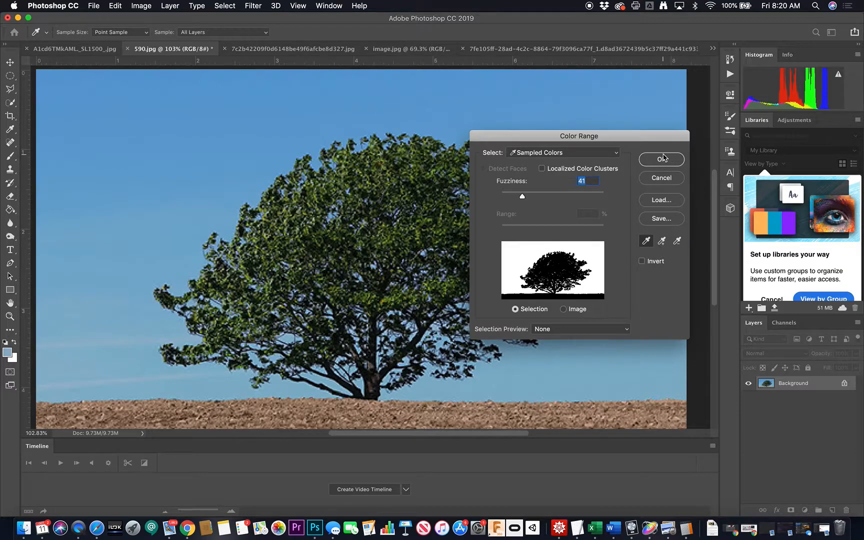
left_click_drag(665, 139, 649, 149)
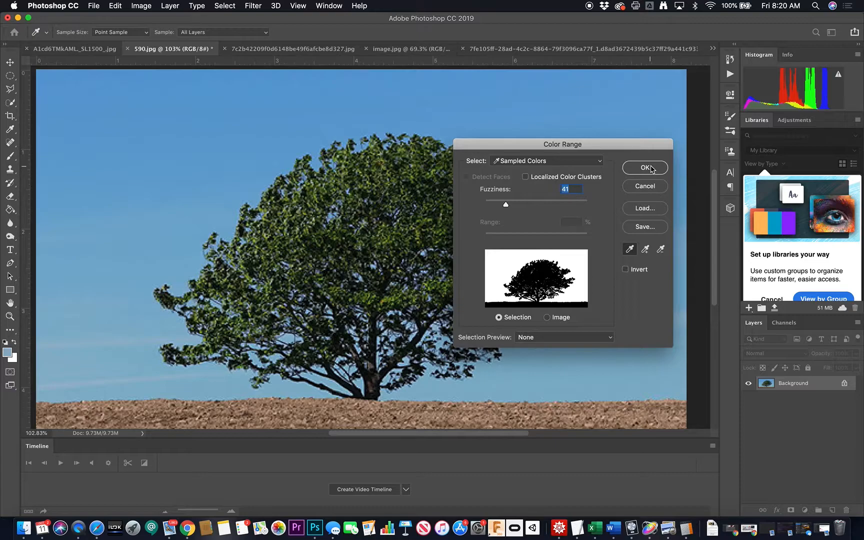
left_click(650, 168)
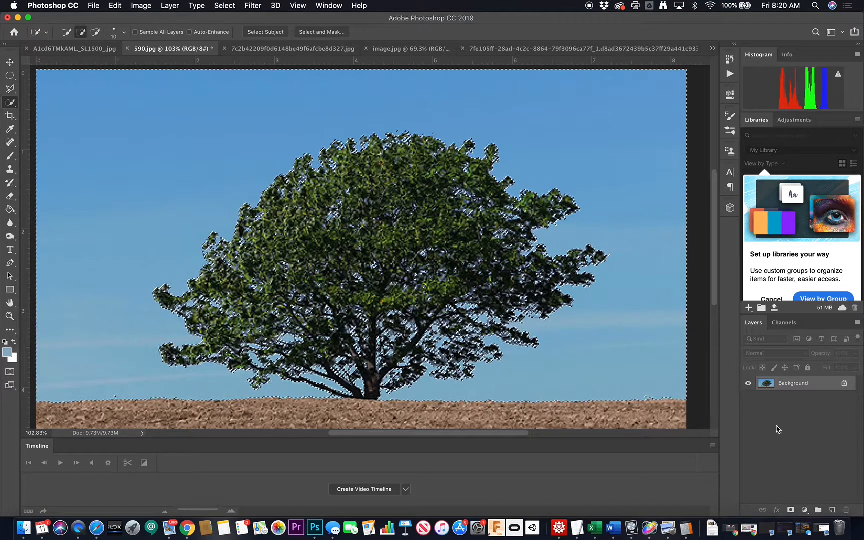
- Copy the selected sky to a new layer, check it with the Background hidden, and undo the copy
key("super+j")
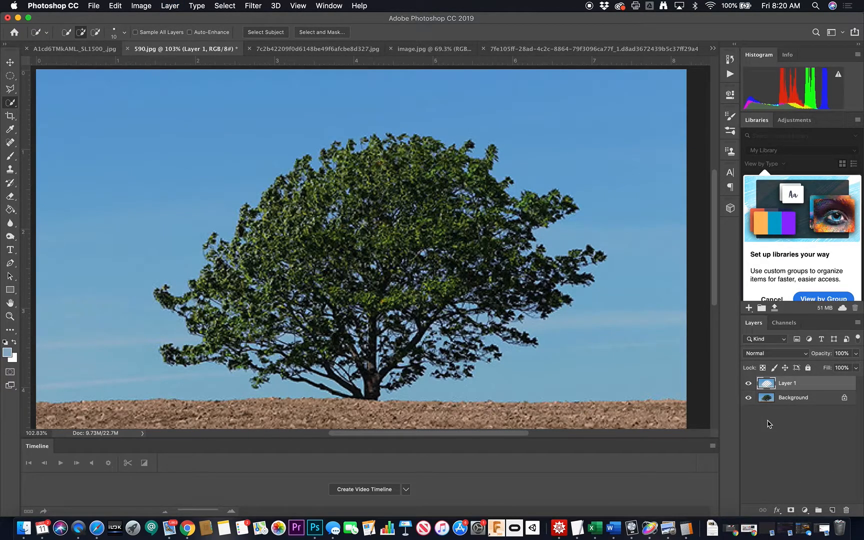
left_click(749, 398)
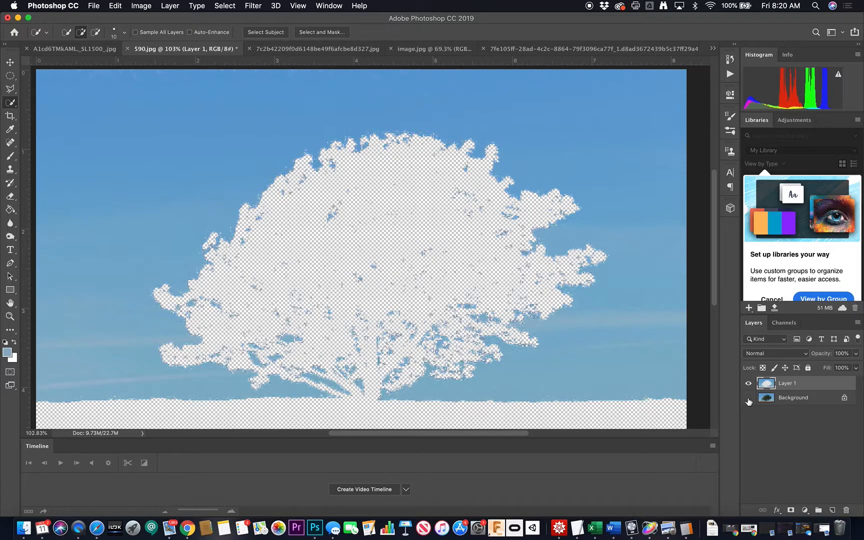
left_click(749, 398)
key("super+z")
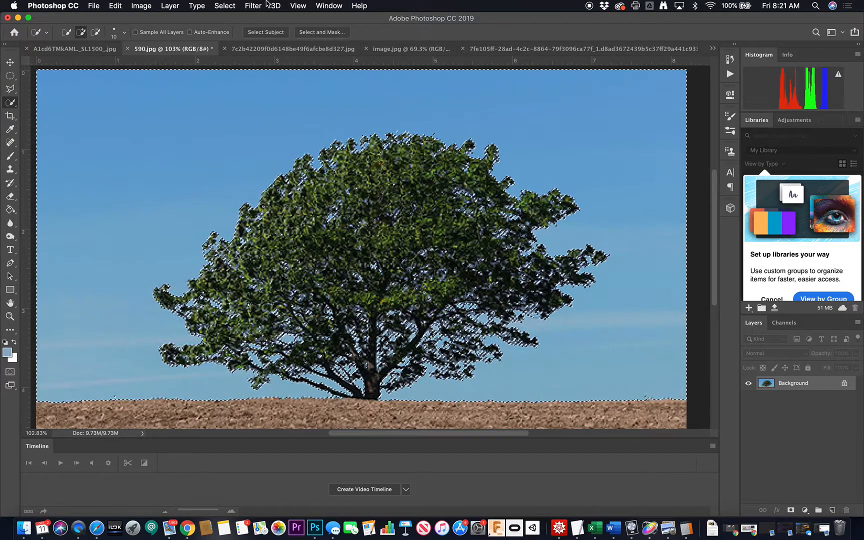
- Invert the sky selection and copy the tree and ground to a new layer
left_click(224, 6)
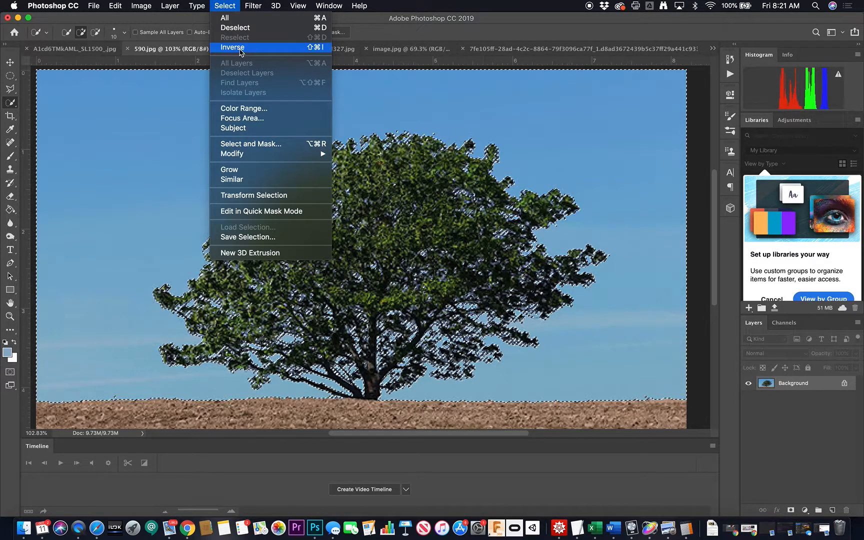
left_click(256, 47)
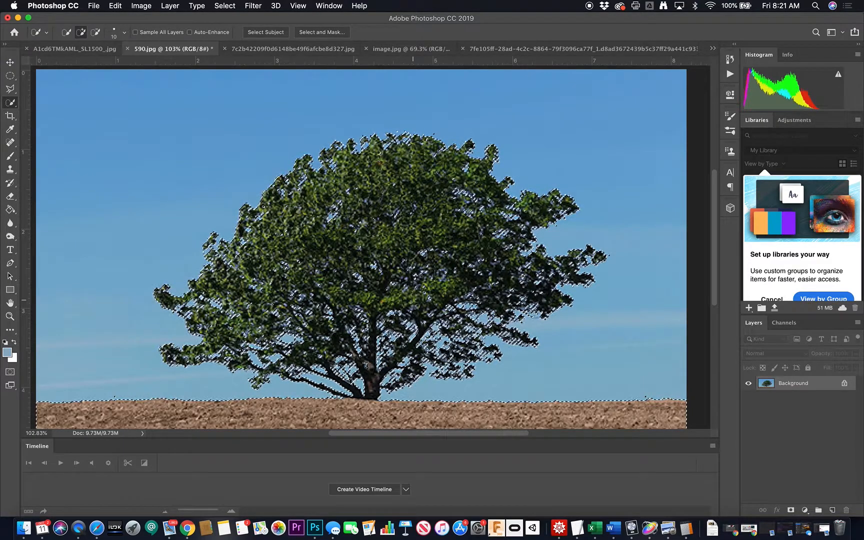
key("super+j")
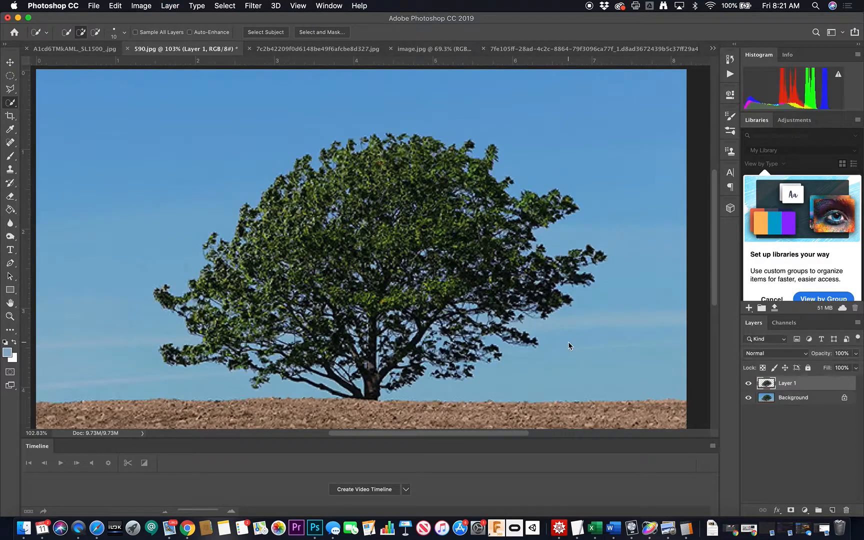
- Hide the Background layer to check the tree and ground cutout, and switch to the wheelbarrow image
left_click(748, 397)
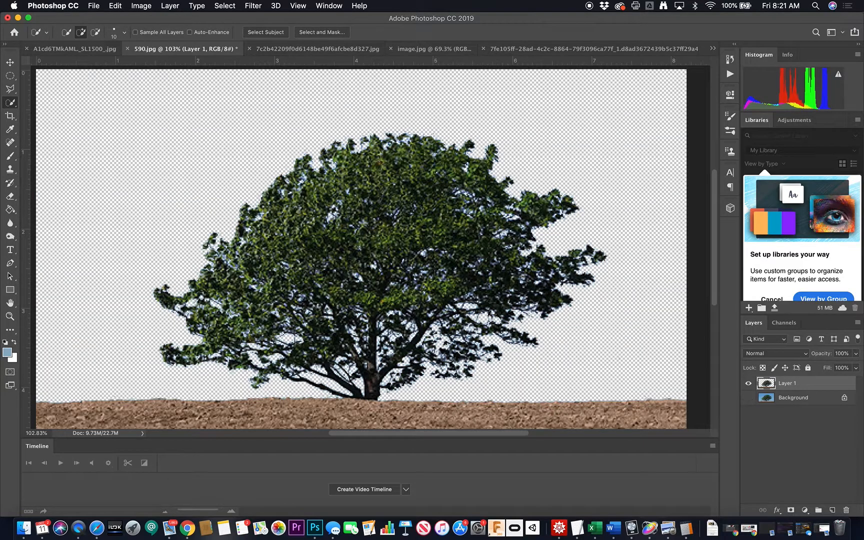
mouse_move(318, 303)
left_mouse_down()
mouse_move(381, 307)
mouse_move(330, 309)
left_mouse_up()
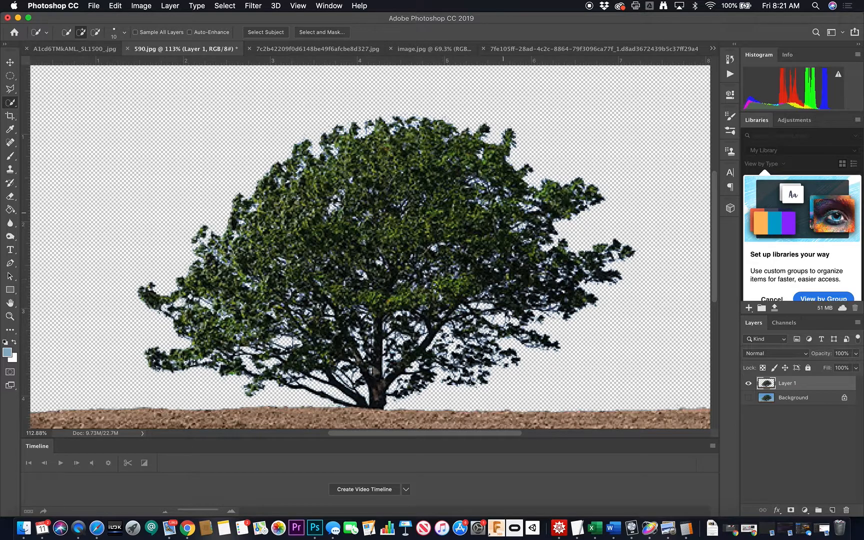
left_click(345, 50)
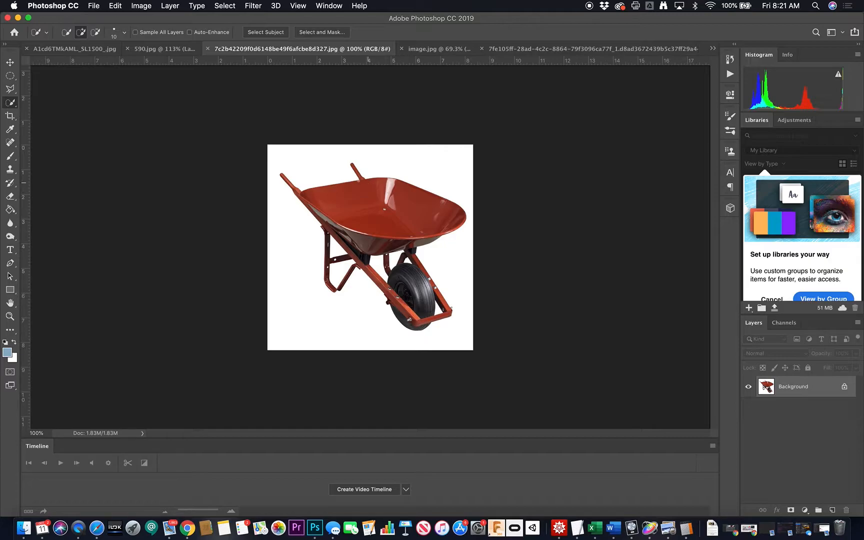
- Try a Color Range selection of the white area around the wheelbarrow with a reduced fuzziness
left_click(223, 5)
left_click(235, 107)
left_click(302, 232)
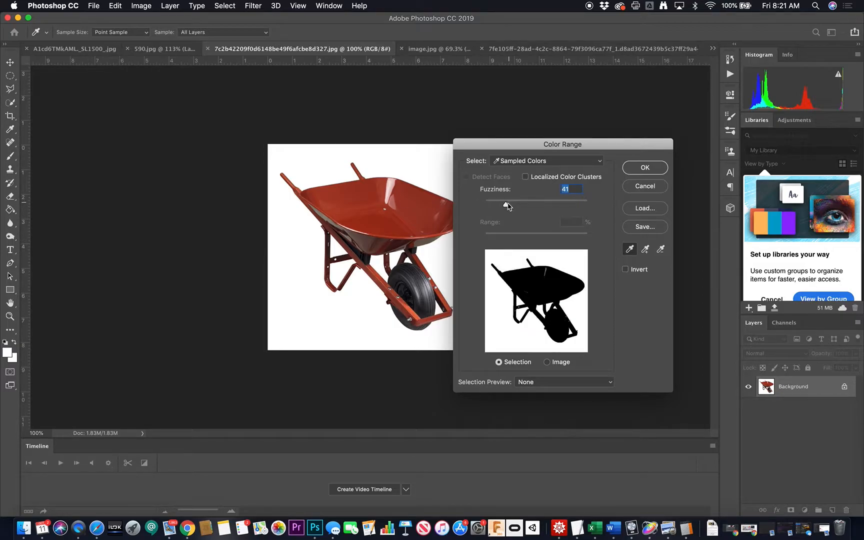
left_click_drag(506, 206, 494, 206)
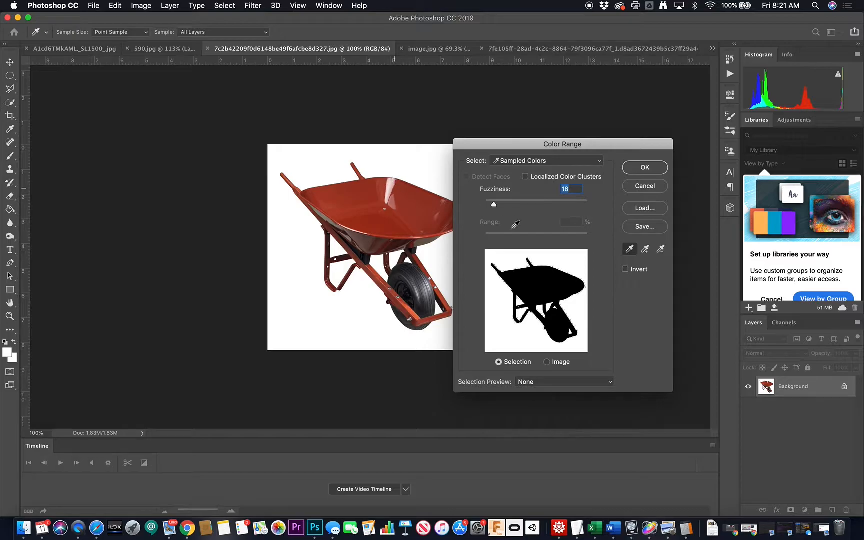
left_click_drag(494, 204, 530, 204)
left_click_drag(495, 205, 500, 205)
left_click(645, 168)
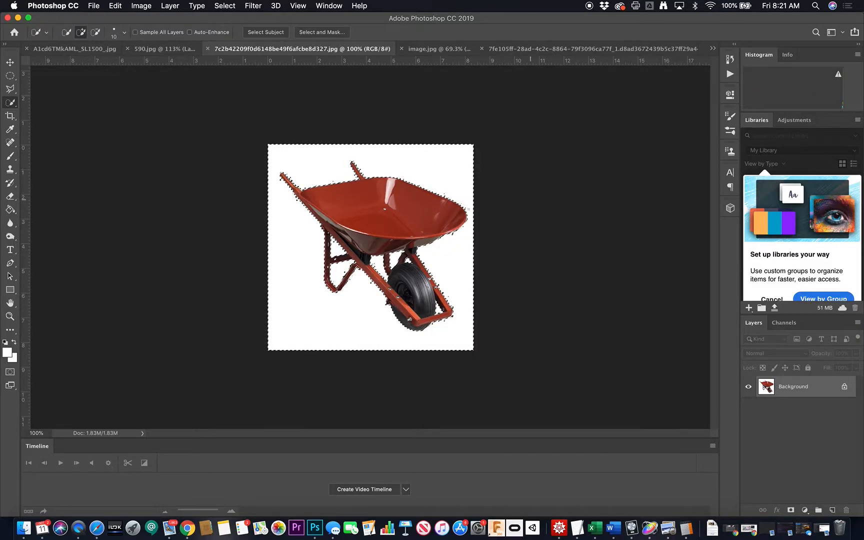
left_click_drag(345, 250, 382, 303)
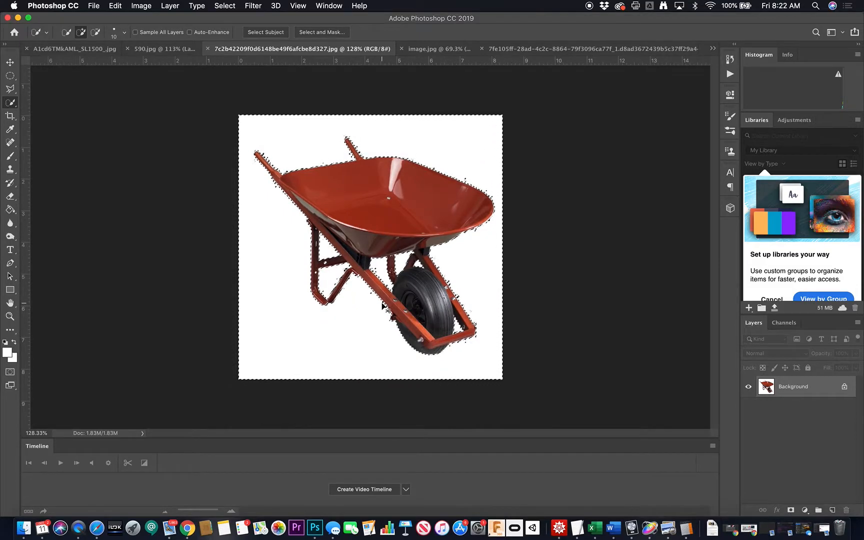
- Try the Magic Wand tool on the wheelbarrow's red tub and return to the Quick Selection tool
right_click(10, 103)
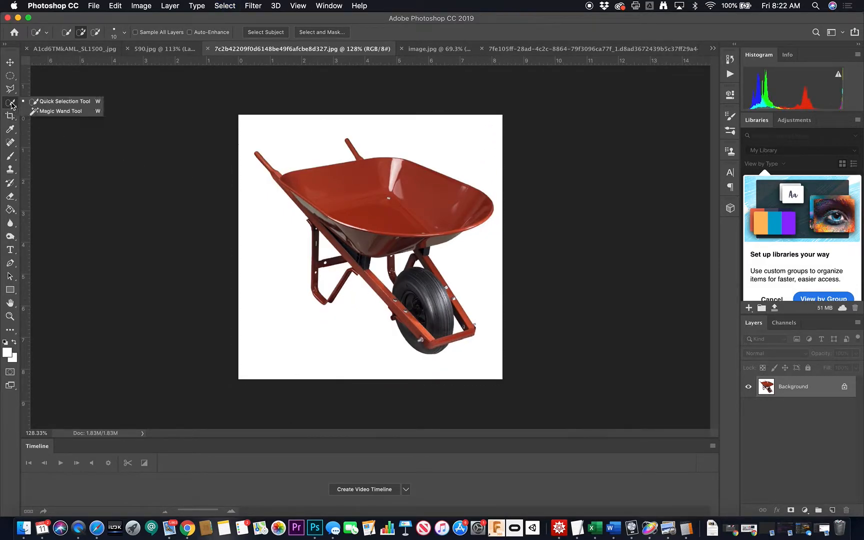
left_click(66, 111)
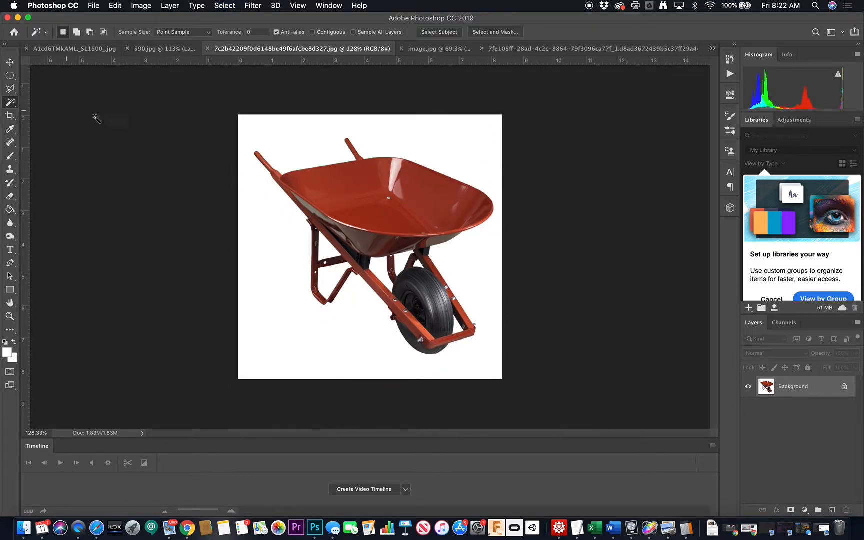
left_click(397, 181)
right_click(14, 103)
left_click(53, 103)
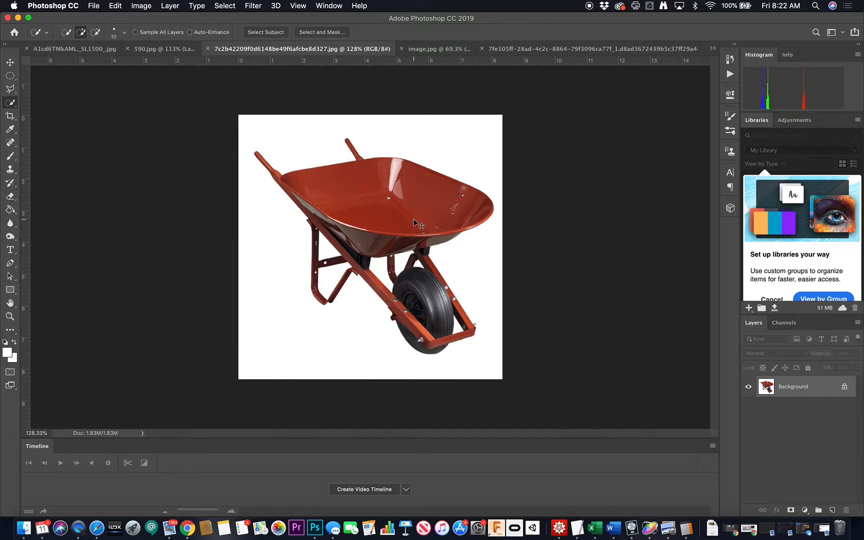
- Clear the selection and brush a Quick Selection over the wheelbarrow's tub, frame and wheel
key("super+d")
left_click_drag(441, 218, 348, 197)
mouse_move(355, 230)
left_mouse_down()
mouse_move(349, 250)
mouse_move(415, 333)
mouse_move(421, 297)
mouse_move(439, 314)
left_mouse_up()
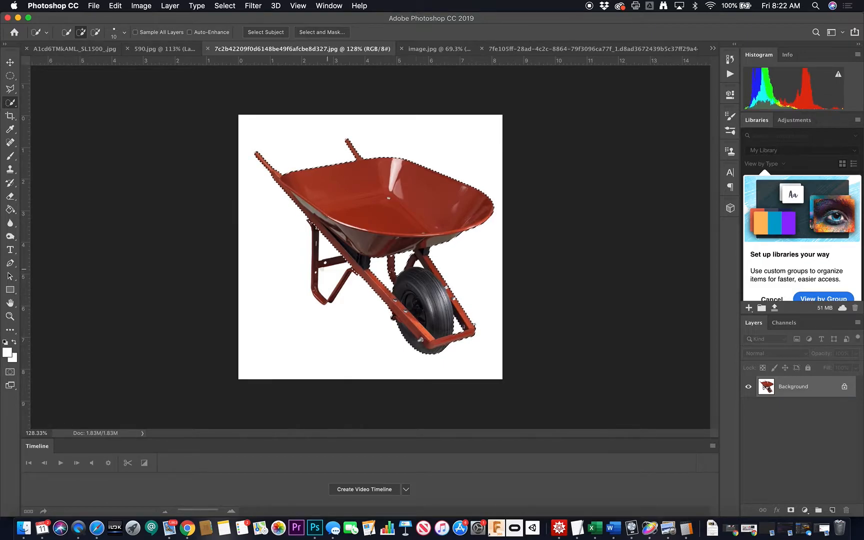
- Try adding the wheelbarrow's rear leg to the selection with an enlarged brush, and undo that stroke
scroll(316, 245, "up", 6)
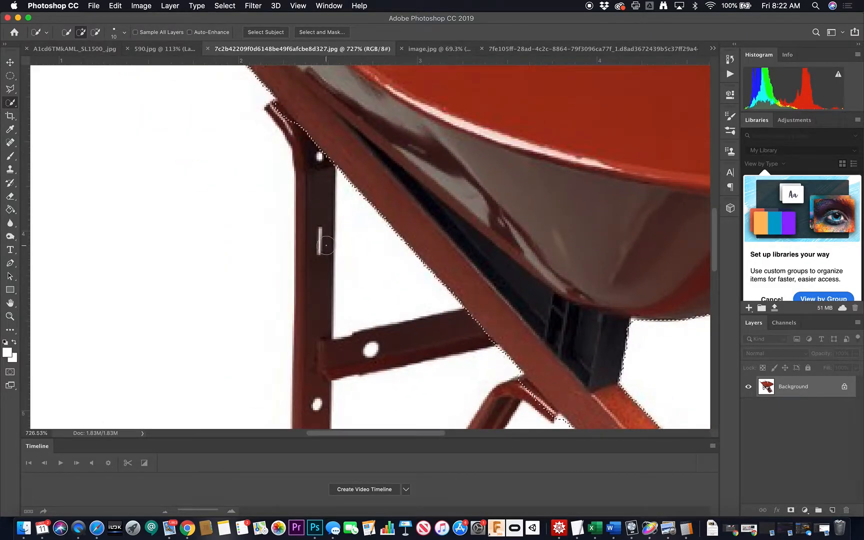
key("bracketright")
key("bracketright")
key("bracketright")
key("bracketright")
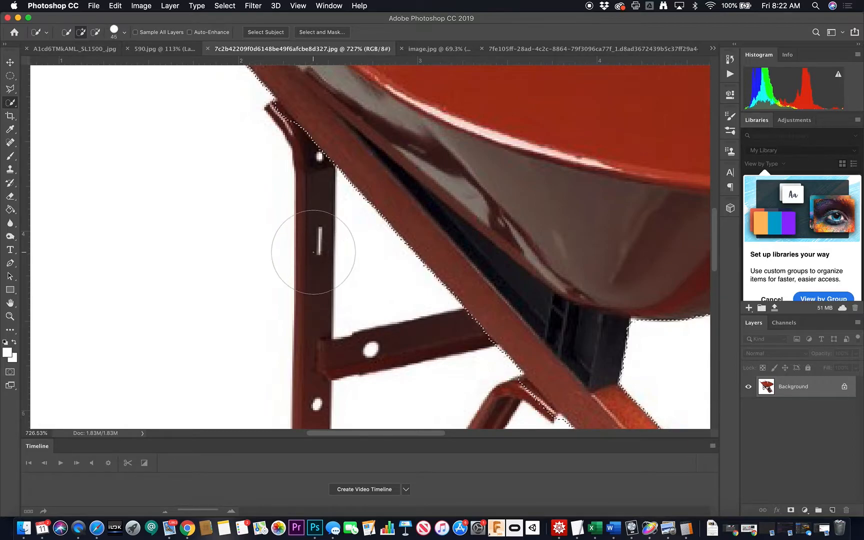
mouse_move(308, 259)
left_mouse_down()
mouse_move(308, 251)
mouse_move(270, 251)
mouse_move(342, 368)
left_mouse_up()
key("super+z")
- Reduce the brush size to 8 and add the wheelbarrow's vertical rear leg and crossbar to the selection
key("bracketleft")
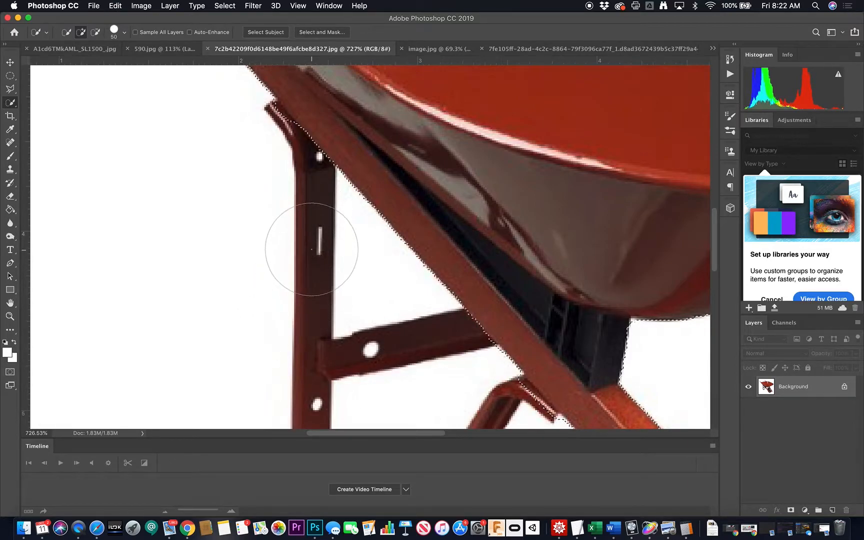
key("bracketleft")
key("bracketleft")
key("bracketleft")
key("bracketleft")
key("bracketleft")
key("bracketleft")
key("bracketleft")
key("bracketleft")
key("bracketleft")
left_click_drag(314, 191, 315, 283)
scroll(318, 314, "down", 5)
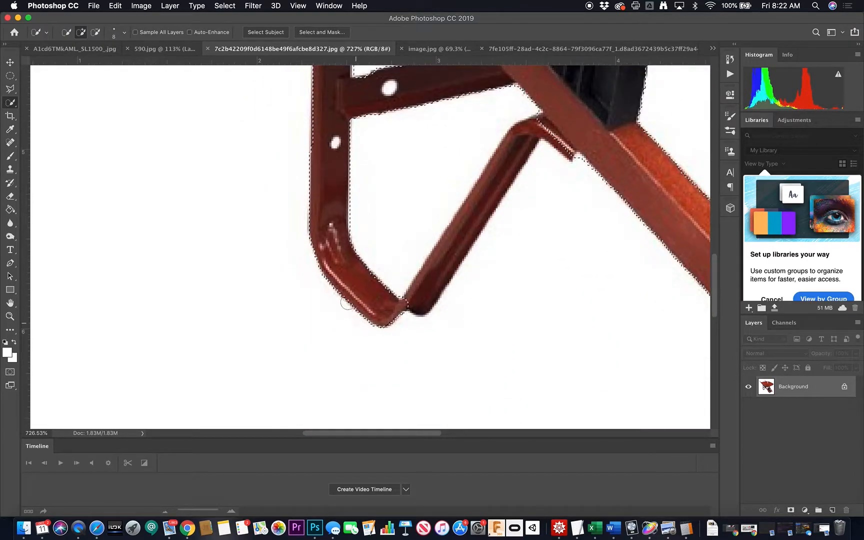
- Add the rear leg's slanted strut to the selection and subtract the white spill beneath the frame rail
left_click_drag(423, 296, 450, 261)
scroll(504, 149, "up", 1)
scroll(503, 149, "right", 1)
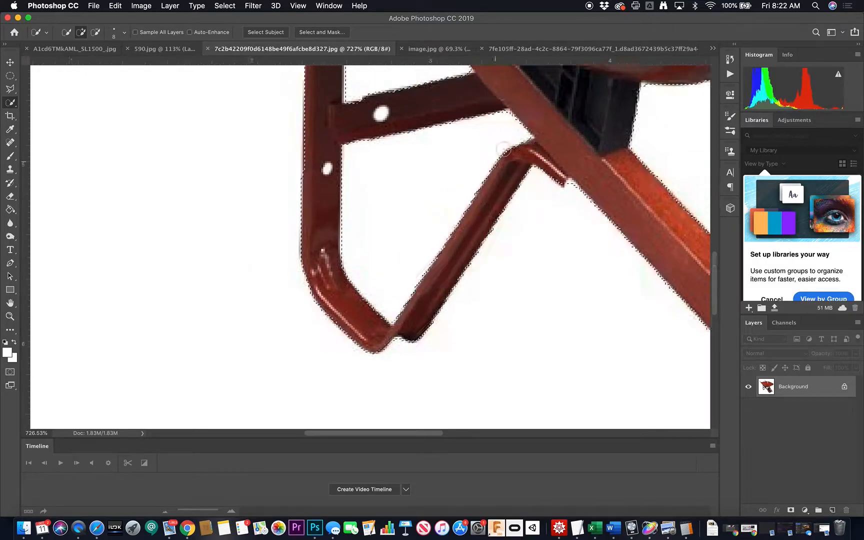
left_click_drag(540, 182, 610, 258)
left_click(534, 292, "alt")
mouse_move(550, 199)
left_mouse_down()
mouse_move(590, 267)
mouse_move(531, 218)
mouse_move(532, 208)
mouse_move(584, 264)
left_mouse_up()
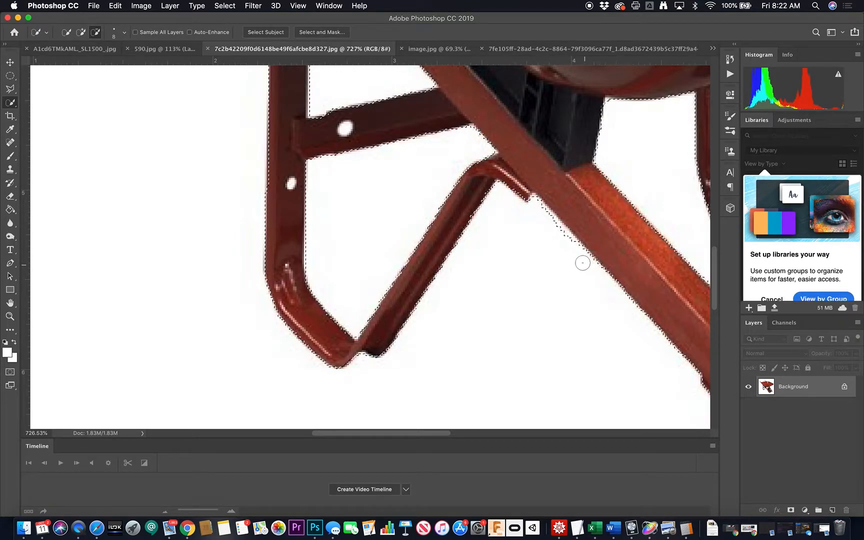
- Examine the selection edges around the wheelbarrow's frame, wheel, tub and handles for missed or extra areas
scroll(553, 241, "up", 3)
scroll(553, 241, "right", 3)
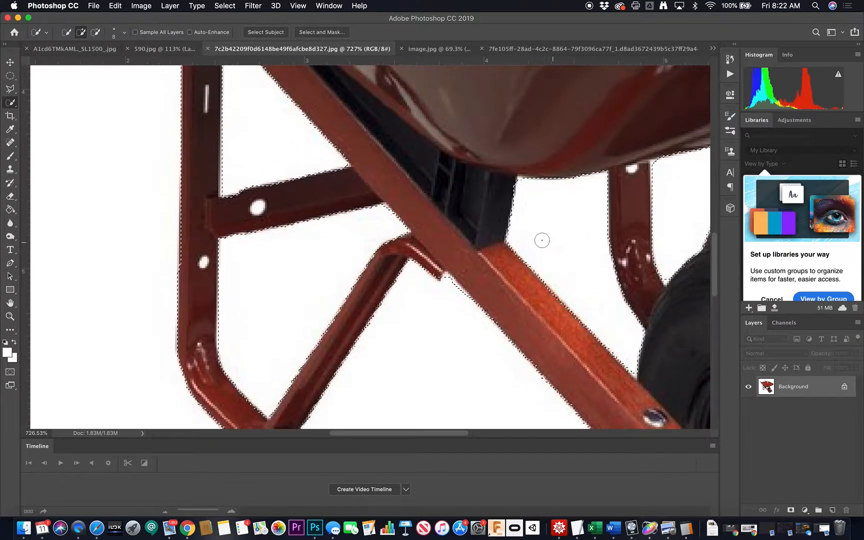
scroll(493, 206, "down", 5)
scroll(494, 206, "right", 10)
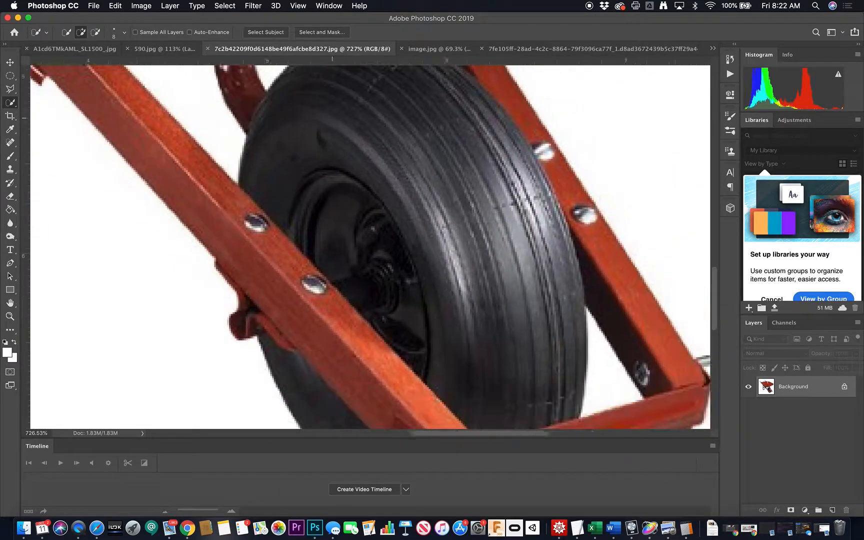
scroll(341, 205, "up", 5)
scroll(342, 205, "left", 3)
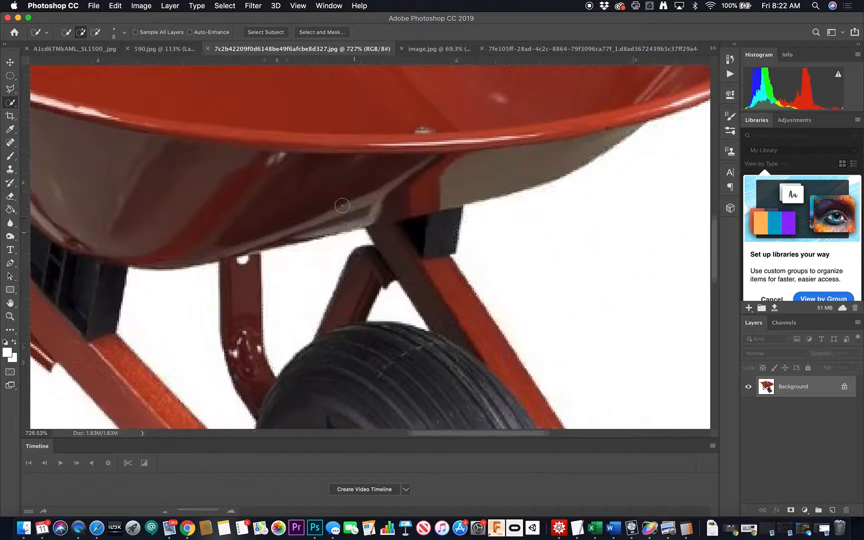
scroll(471, 134, "up", 8)
scroll(472, 134, "left", 5)
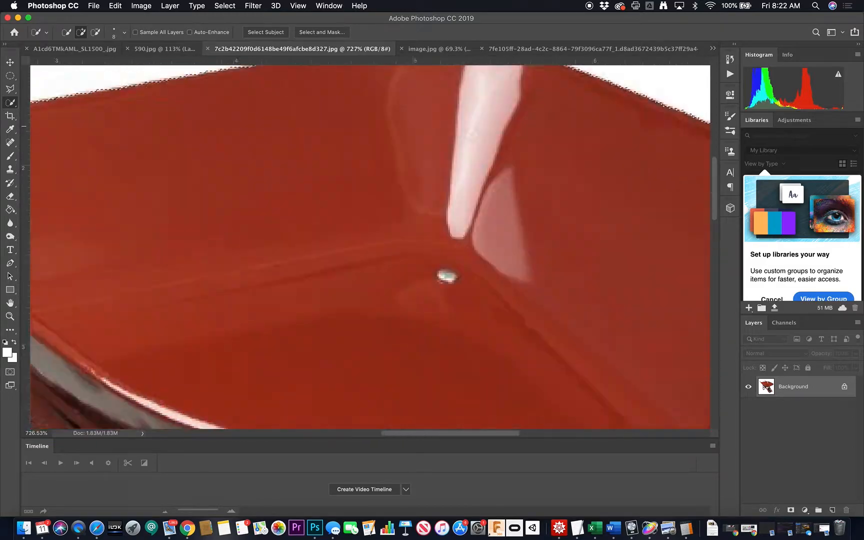
scroll(472, 134, "left", 8)
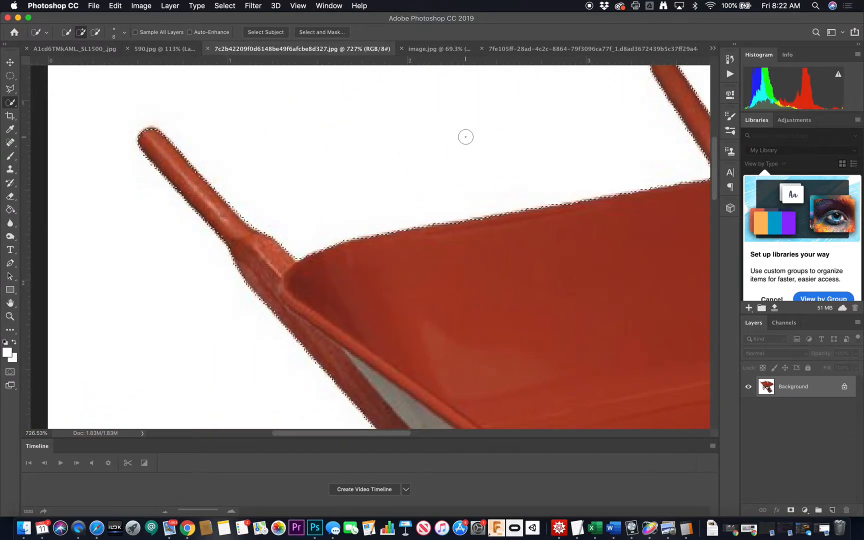
scroll(472, 134, "down", 6)
- Copy the selected wheelbarrow to a new layer and hide the Background to check the whole cutout
key("super+j")
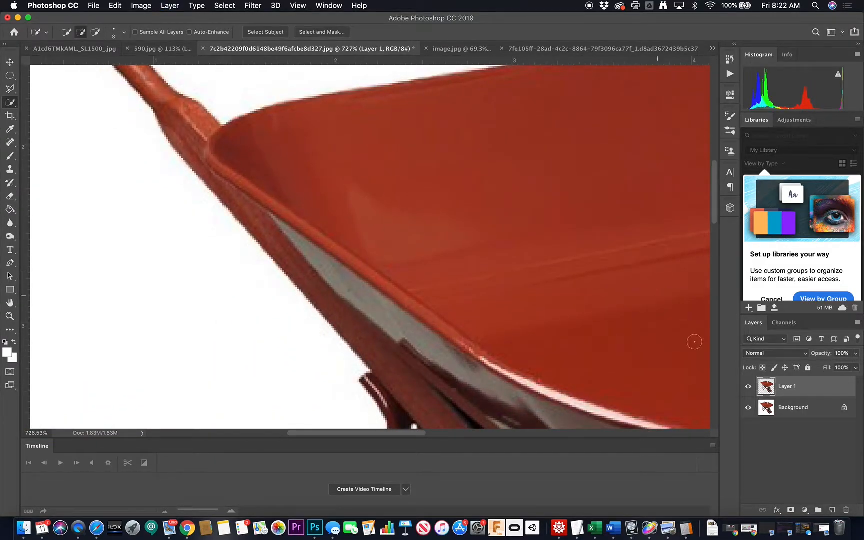
left_click(748, 407)
key("super+0")
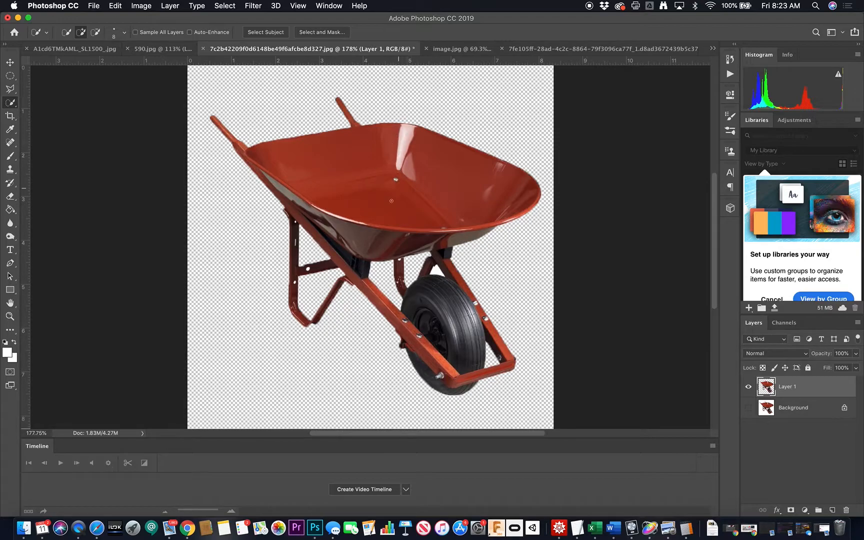
- In image.jpg, brush a Quick Selection over the man's jacket, trousers and head with a brush size of 125
left_click(455, 49)
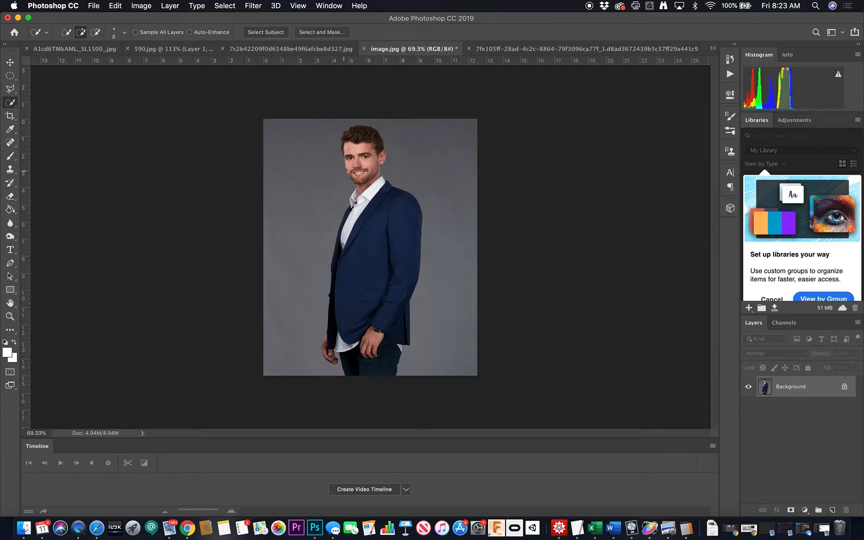
left_click_drag(363, 171, 400, 177)
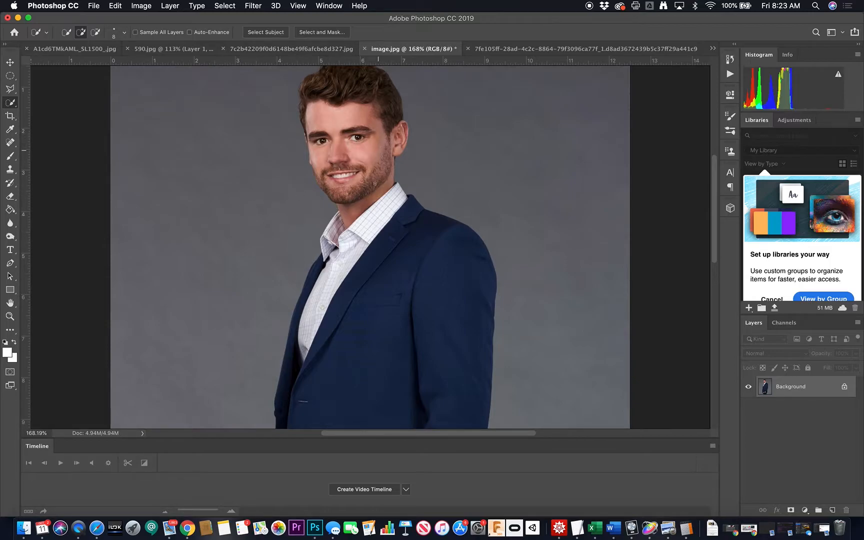
scroll(377, 174, "down", 10)
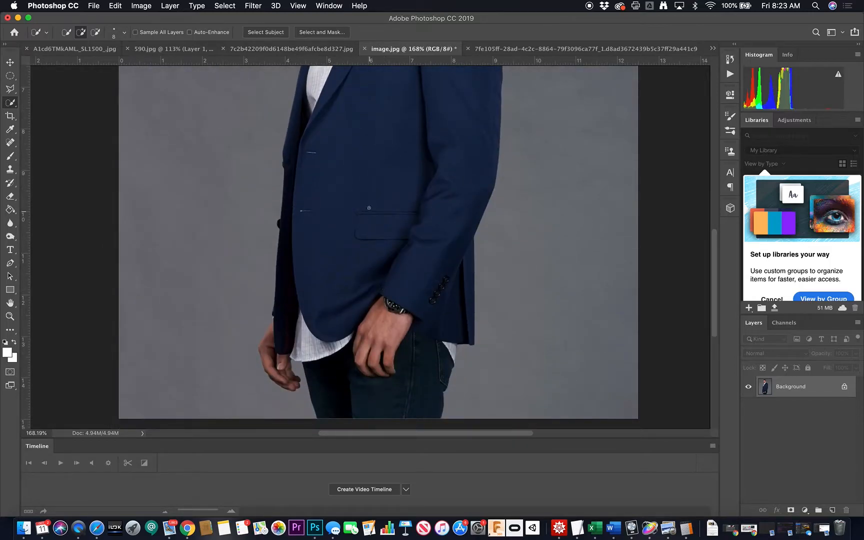
key("bracketright")
key("bracketright")
key("bracketright")
key("bracketright")
key("bracketright")
key("bracketright")
key("bracketright")
key("bracketright")
key("bracketright")
key("bracketright")
key("bracketright")
key("bracketright")
key("super+0")
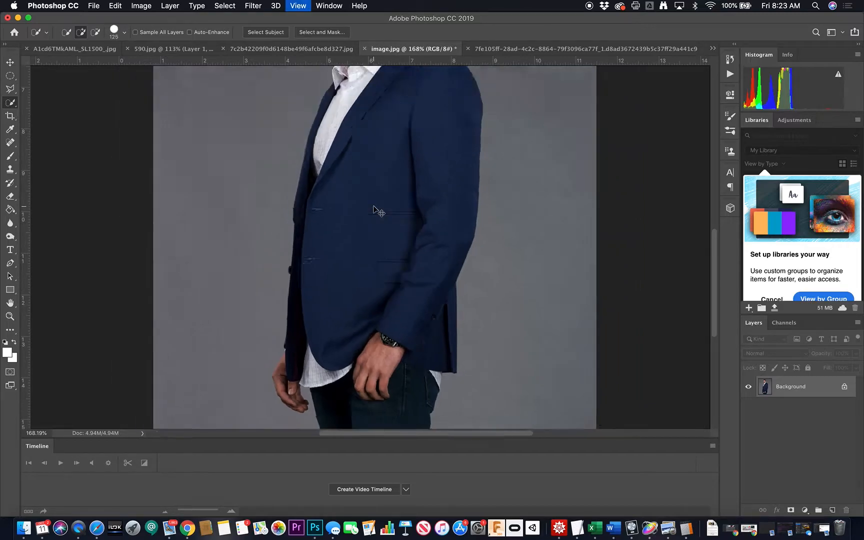
mouse_move(370, 208)
left_mouse_down()
mouse_move(372, 187)
mouse_move(371, 360)
left_mouse_up()
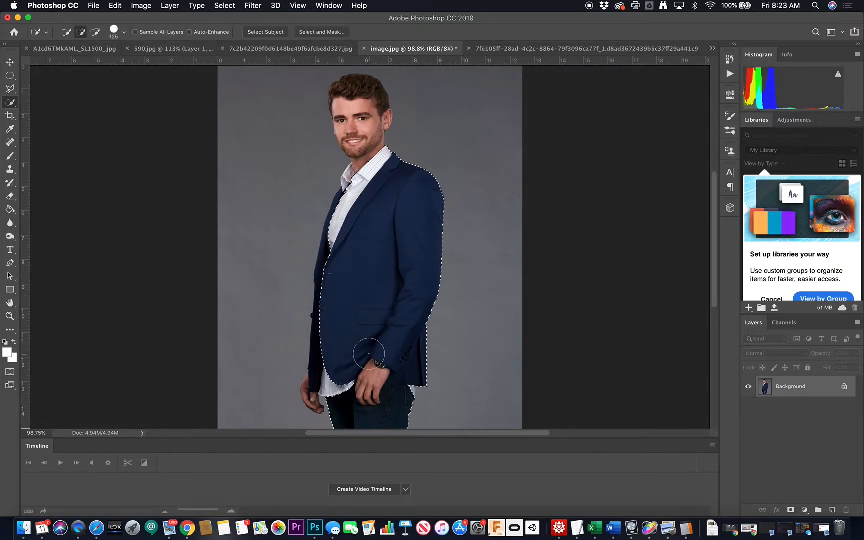
left_click(334, 364)
mouse_move(366, 150)
left_mouse_down()
mouse_move(351, 92)
mouse_move(349, 107)
left_mouse_up()
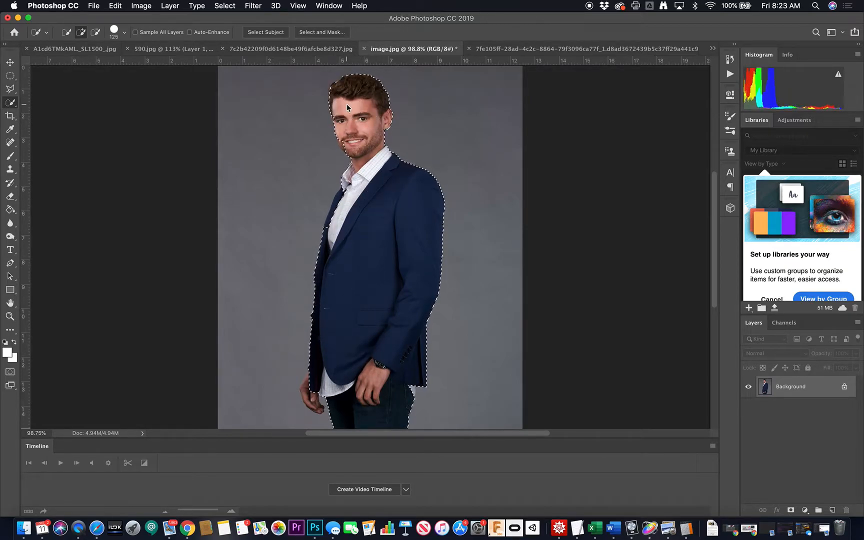
- Reduce the brush size to 15 and add the missed edge of the man's jaw to the selection
scroll(358, 150, "up", 6)
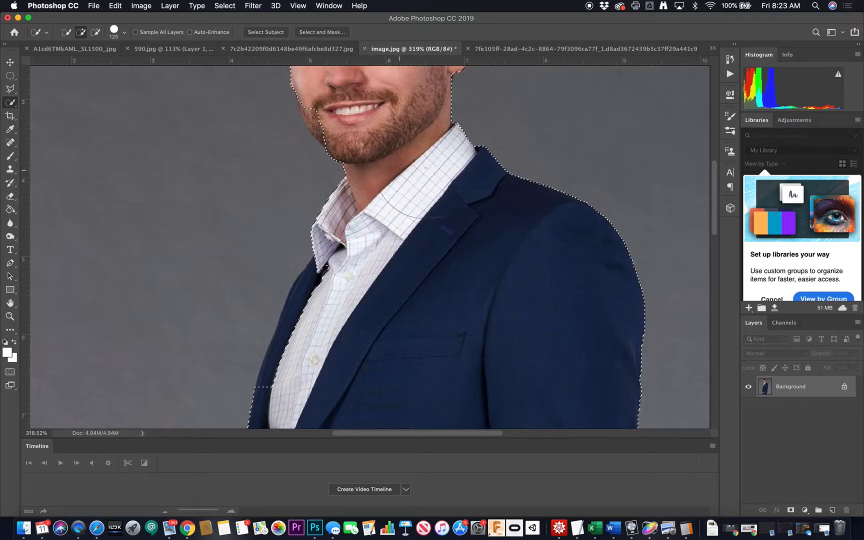
key("bracketleft")
key("bracketleft")
key("bracketleft")
key("bracketleft")
key("bracketleft")
key("bracketleft")
key("bracketleft")
key("bracketleft")
key("bracketleft")
key("bracketleft")
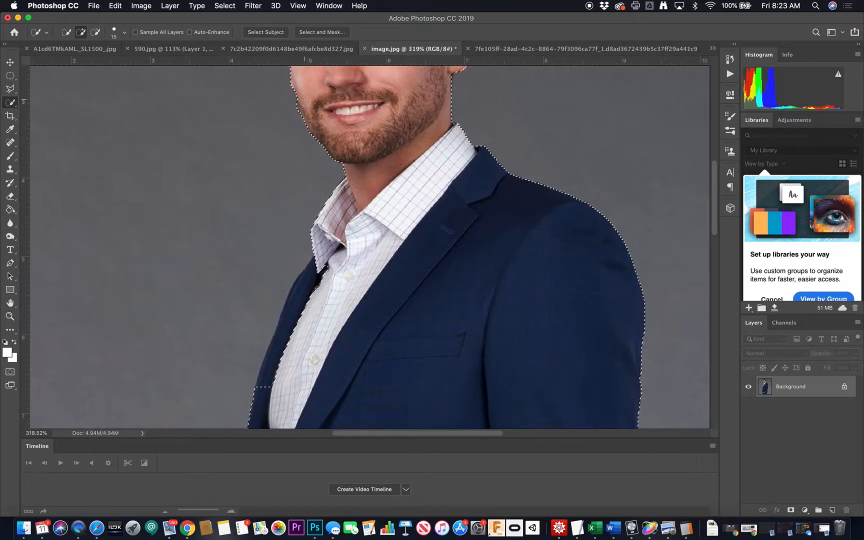
- Add the missed shirt tail below the jacket's rear hem and the man's far hand to the selection
scroll(302, 105, "up", 5)
scroll(370, 250, "up", 2)
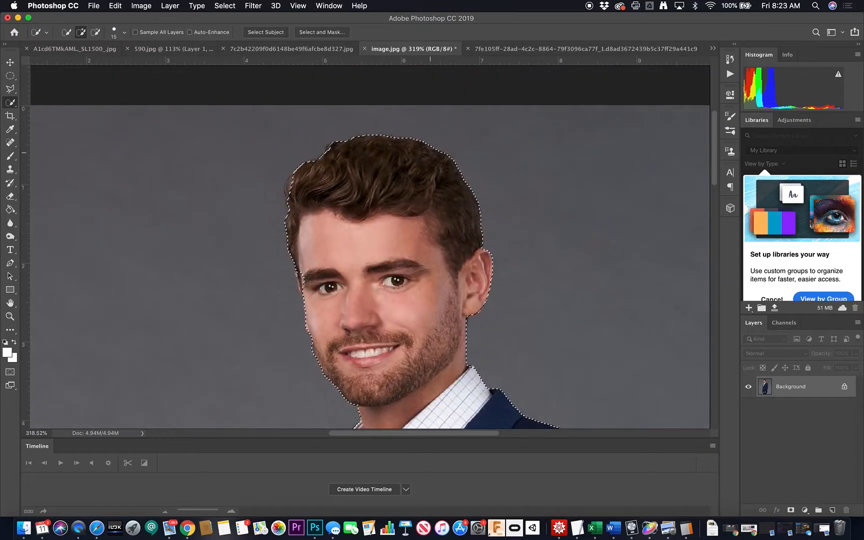
scroll(320, 200, "down", 20)
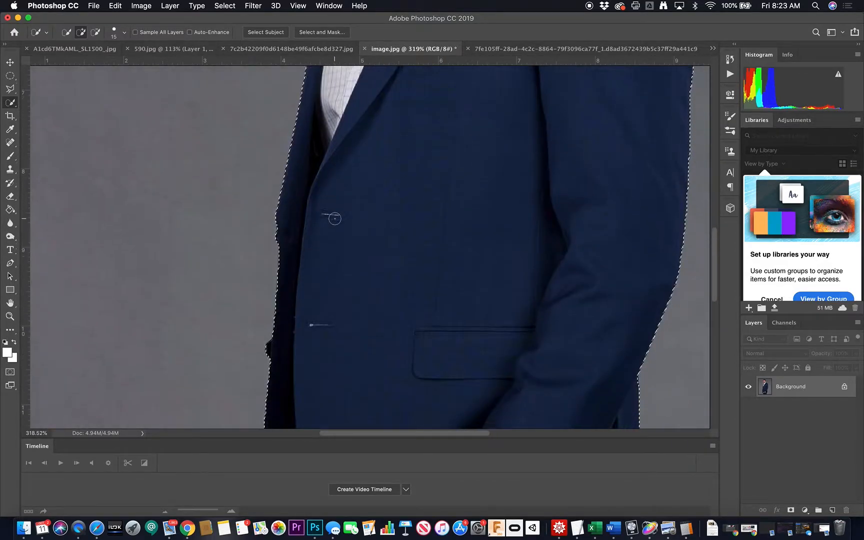
scroll(334, 218, "right", 3)
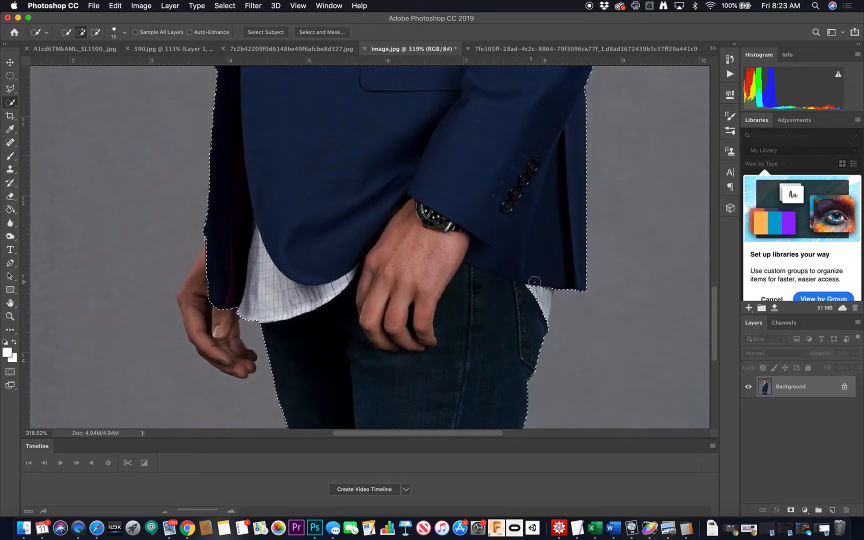
left_click(536, 302)
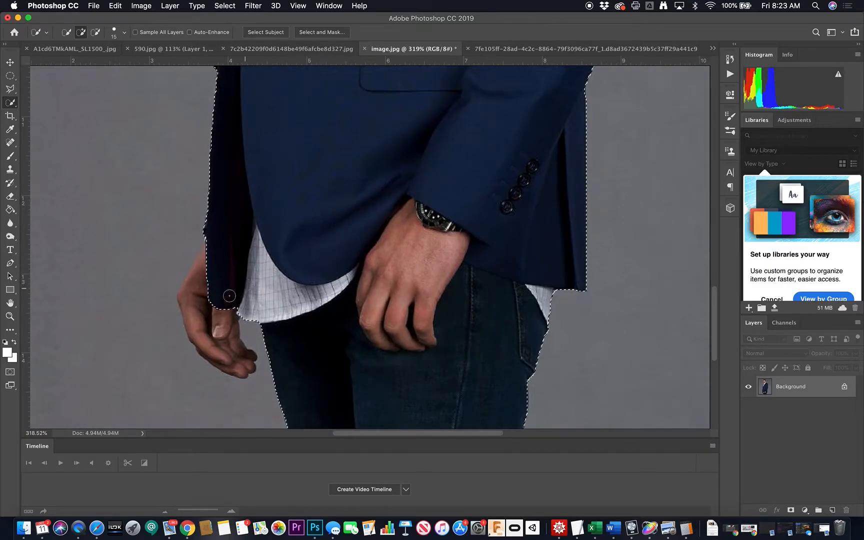
mouse_move(226, 353)
left_mouse_down()
mouse_move(215, 353)
mouse_move(200, 322)
mouse_move(202, 274)
left_mouse_up()
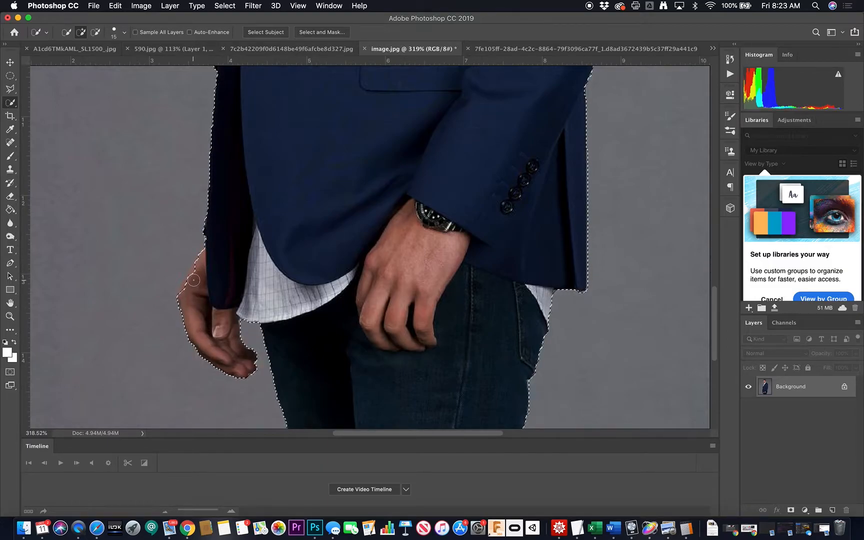
scroll(444, 285, "down", 5)
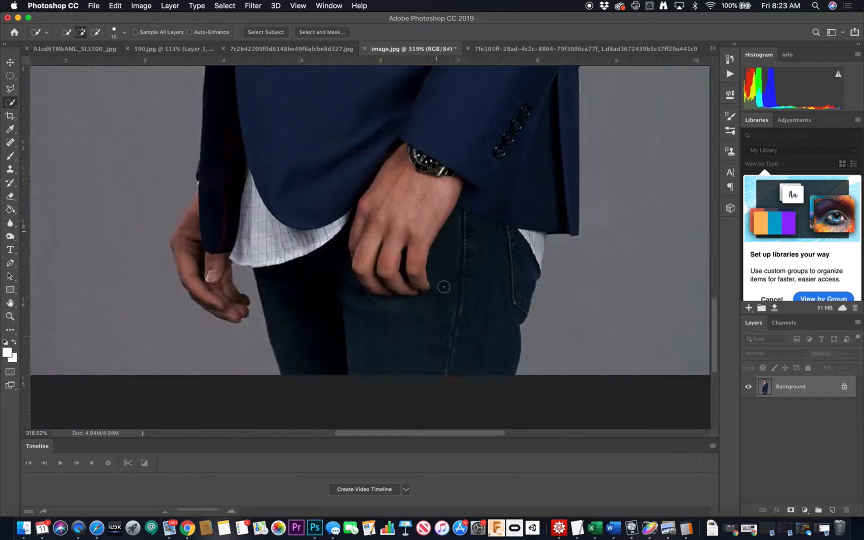
- Try copying the selected man to a new layer with the Background hidden to check for gaps, then undo both changes
scroll(444, 285, "up", 5)
scroll(423, 250, "up", 10)
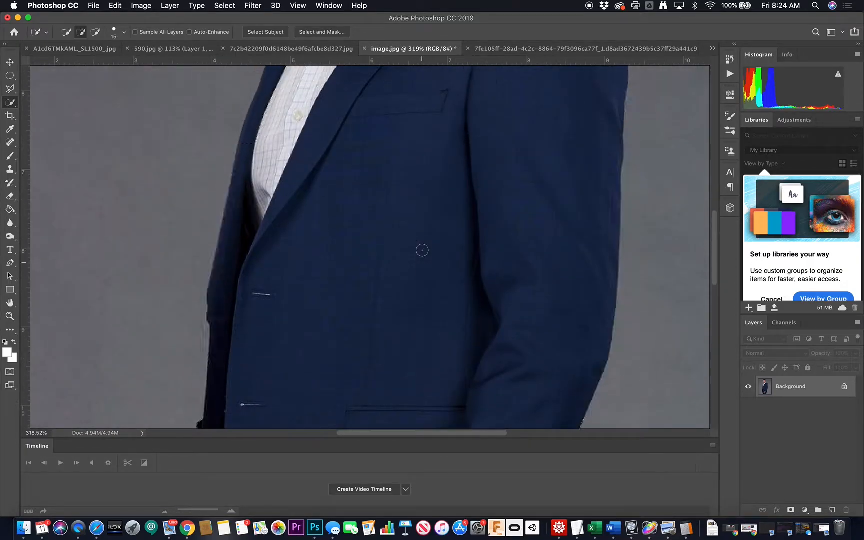
key("super+j")
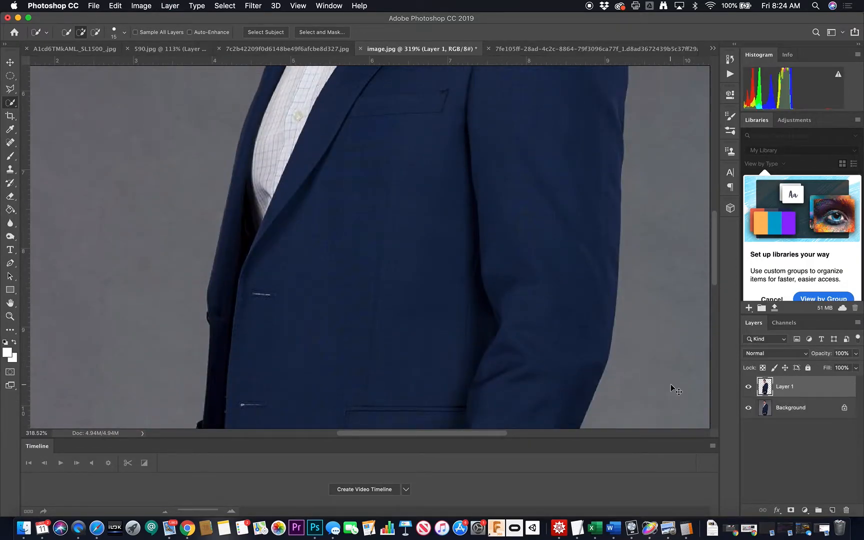
left_click(749, 407)
scroll(580, 314, "up", 5)
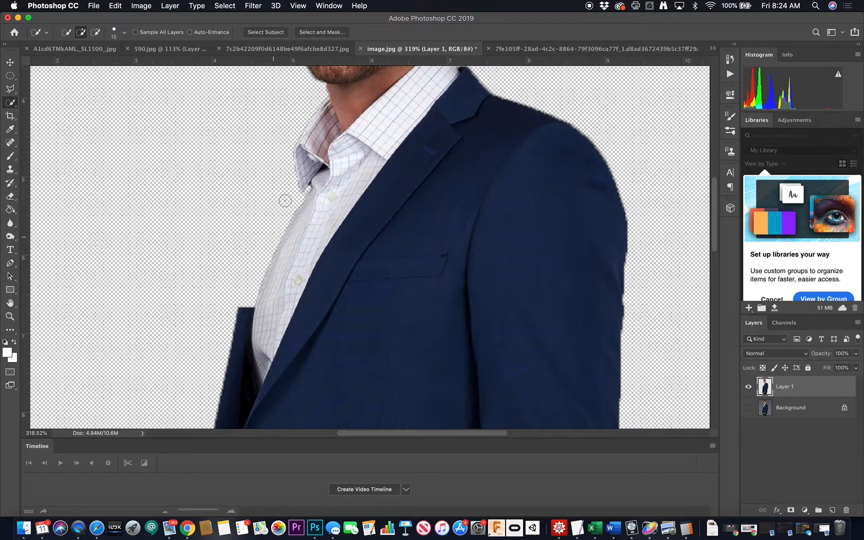
key("super+alt+z")
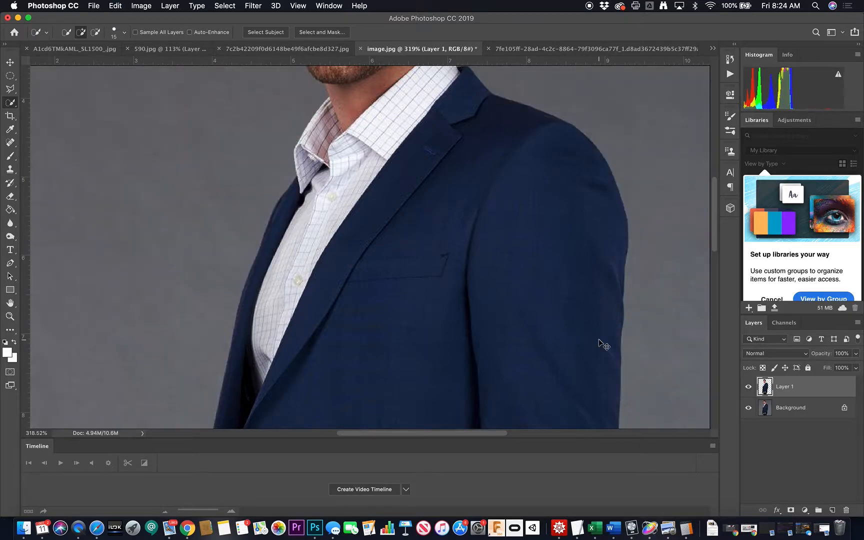
key("super+alt+z")
- Add the missed jacket shoulder and lapel edge beside the open shirt collar to the selection
left_click_drag(272, 248, 266, 265)
scroll(297, 189, "up", 3)
scroll(297, 189, "up", 6)
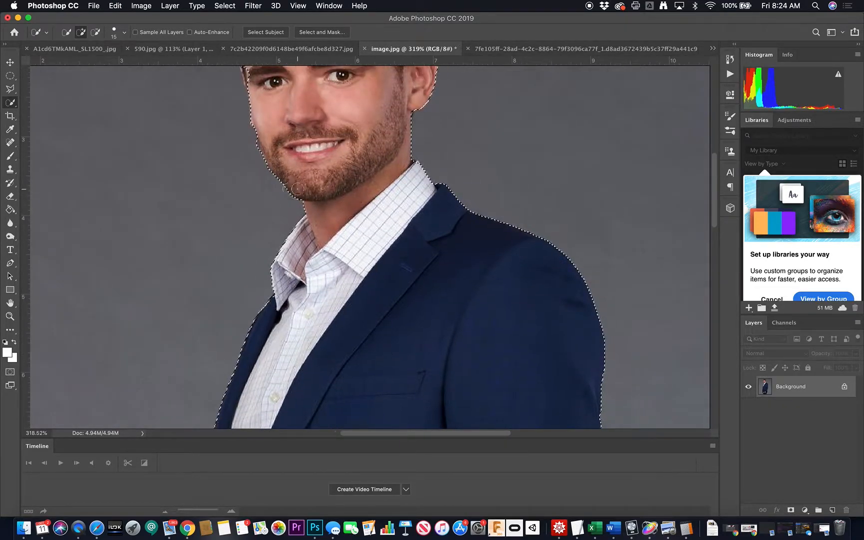
scroll(525, 254, "down", 5)
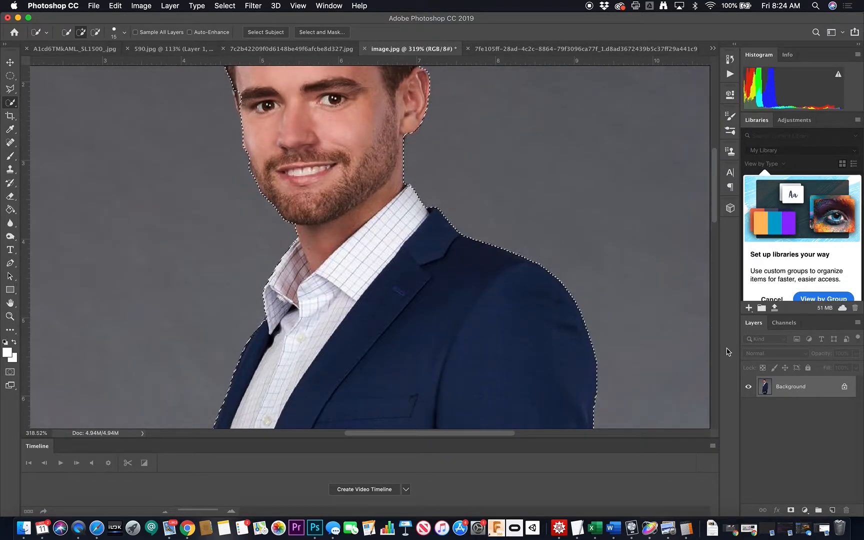
- Test the corrected selection on a new layer with the Background hidden, inspect the face edge, and undo the test
key("super+j")
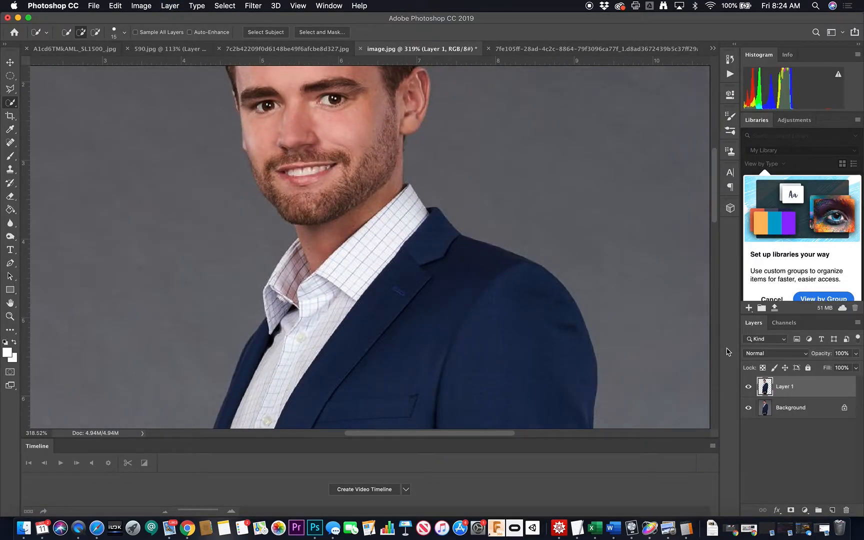
left_click(751, 407)
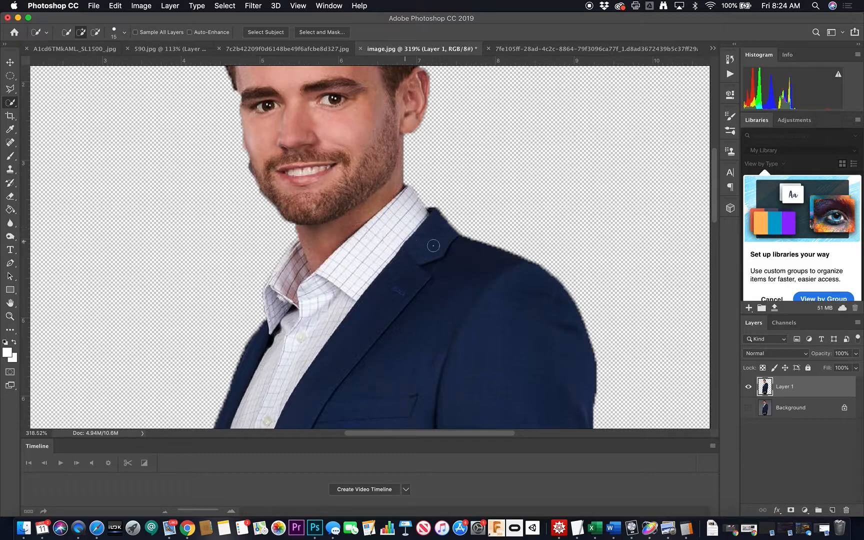
scroll(278, 133, "up", 4)
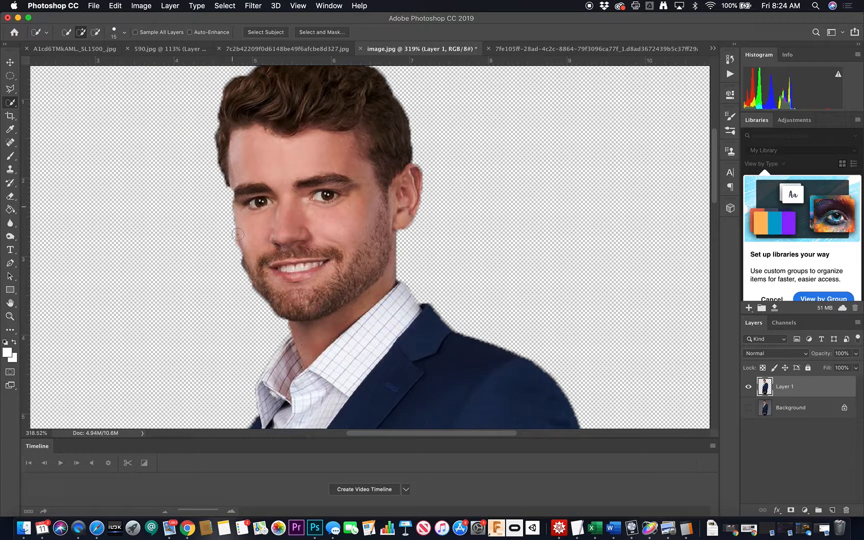
key("super+z")
key("super+z")
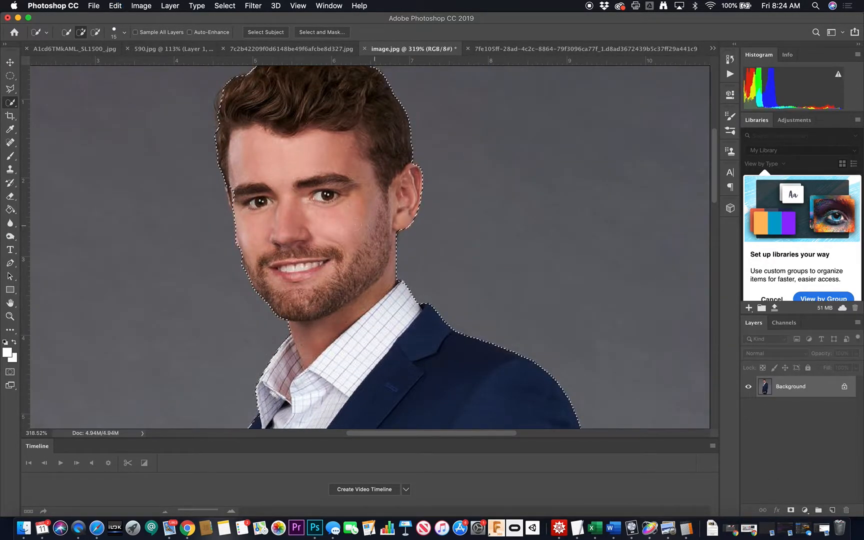
- Subtract the extra background strip along the man's cheek and beard from the selection
mouse_move(259, 224)
left_mouse_down()
mouse_move(331, 223)
mouse_move(306, 228)
left_mouse_up()
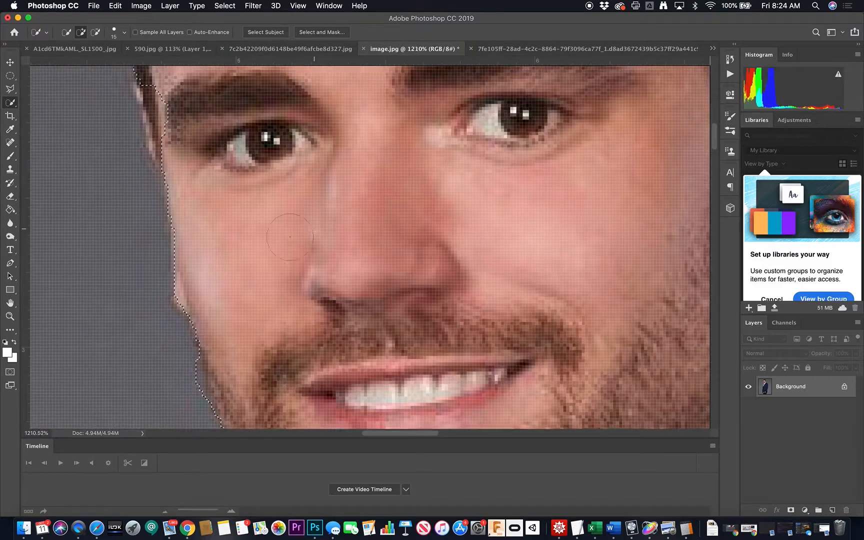
scroll(209, 285, "down", 5)
scroll(209, 285, "left", 3)
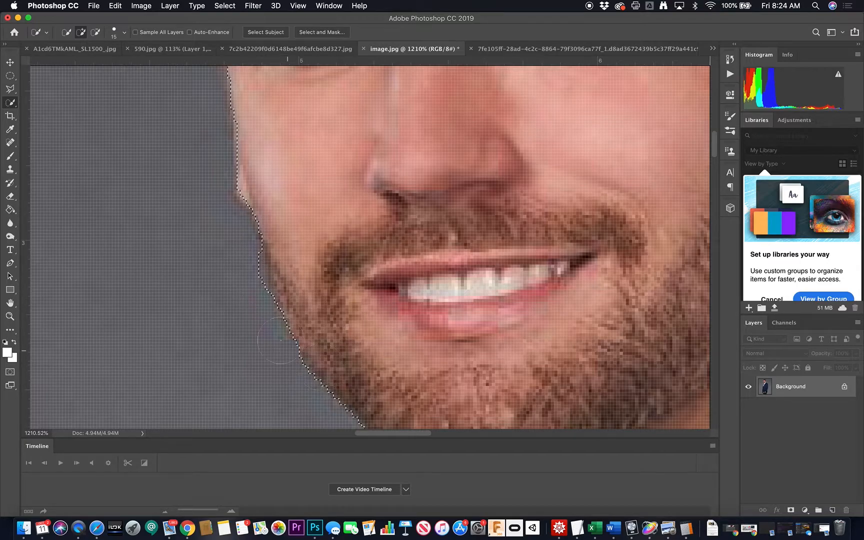
key("alt")
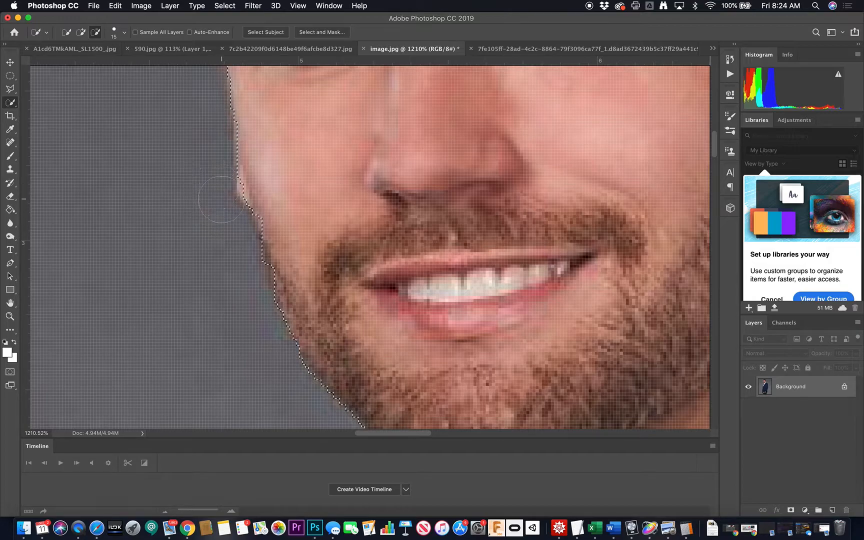
scroll(215, 152, "up", 5)
key("alt")
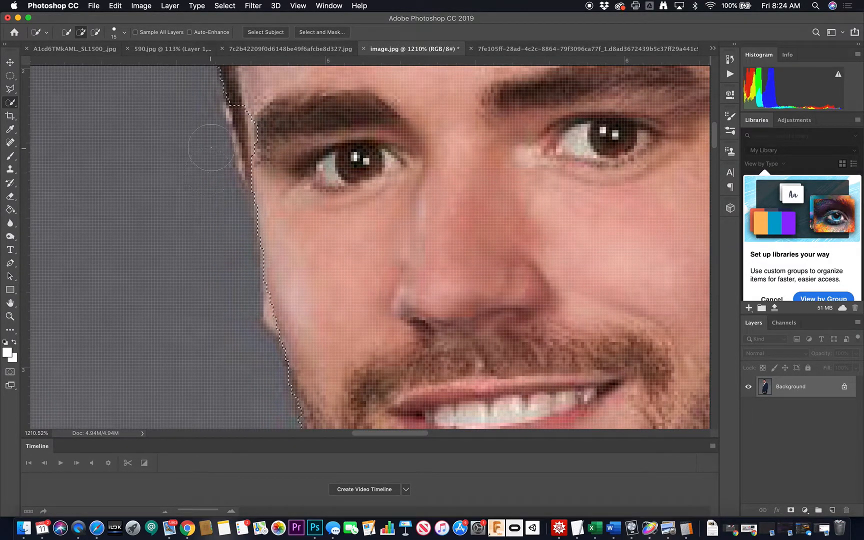
- Add the missed sideburn beside the eye and the outer hair edge above the temple to the selection
scroll(262, 144, "up", 3)
left_click_drag(273, 168, 285, 201)
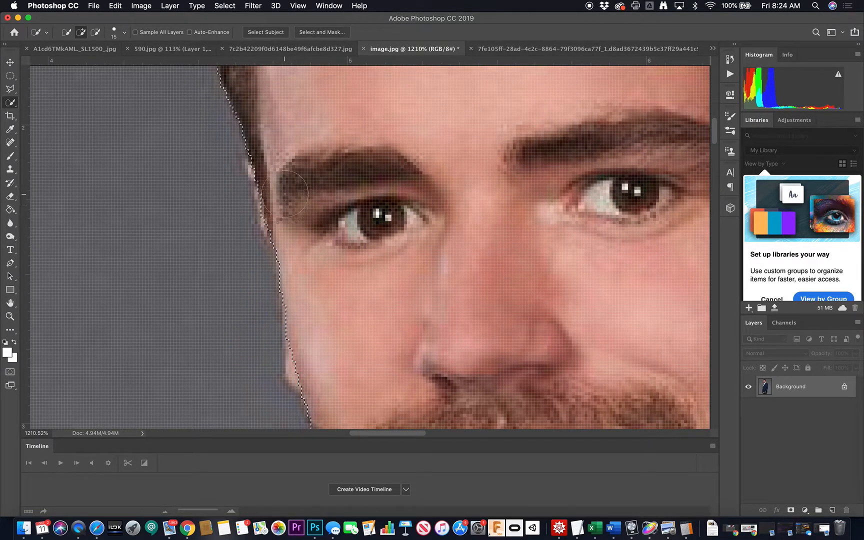
scroll(293, 200, "up", 5)
scroll(295, 190, "up", 10)
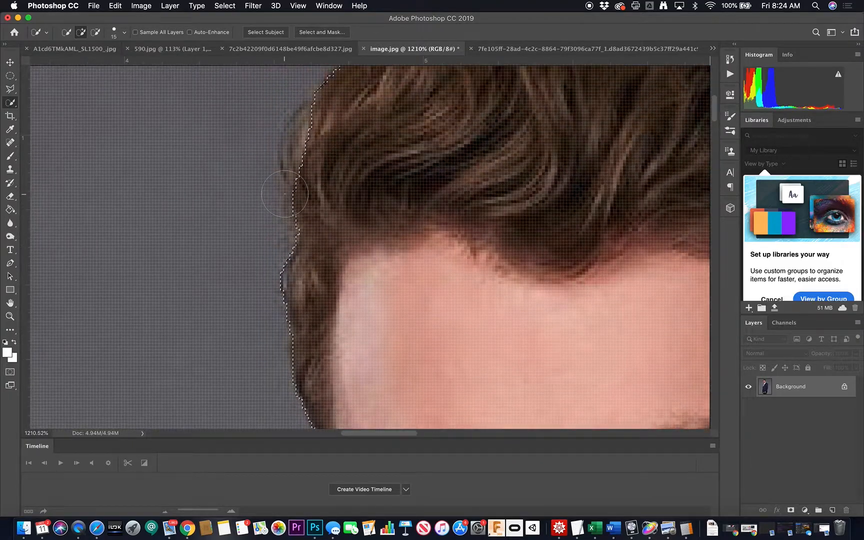
mouse_move(309, 182)
left_mouse_down()
mouse_move(288, 210)
mouse_move(303, 188)
left_mouse_up()
scroll(305, 190, "up", 5)
scroll(305, 190, "right", 6)
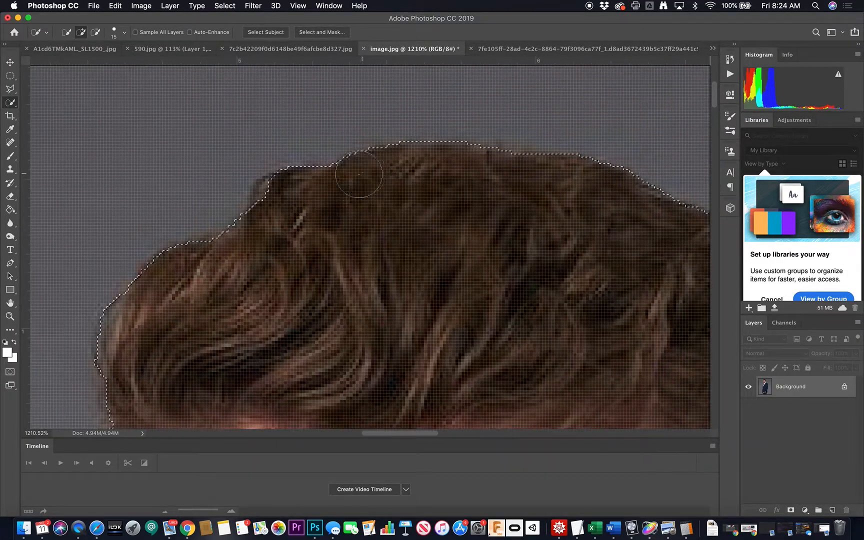
- Check the rest of the head's outline and subtract the leftover background beside the bearded jaw
scroll(331, 206, "down", 15)
scroll(331, 206, "right", 12)
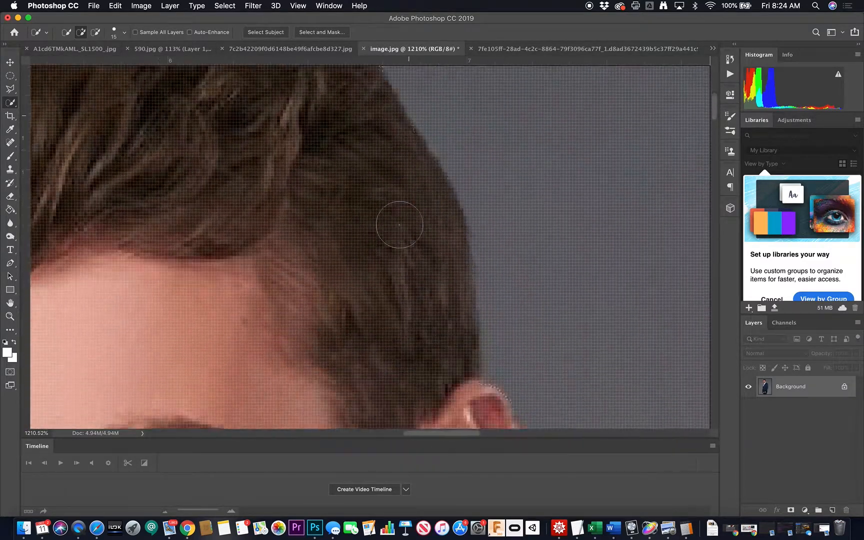
scroll(419, 215, "down", 15)
scroll(419, 215, "left", 12)
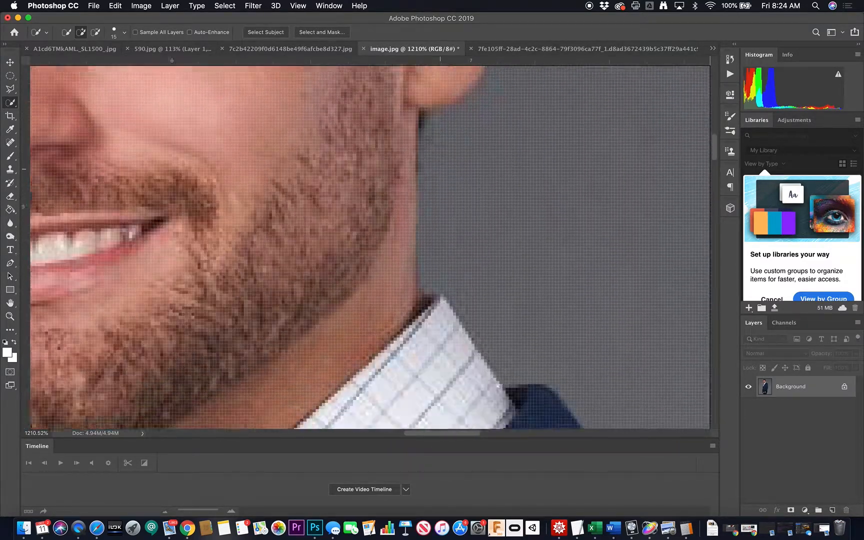
scroll(433, 229, "left", 2)
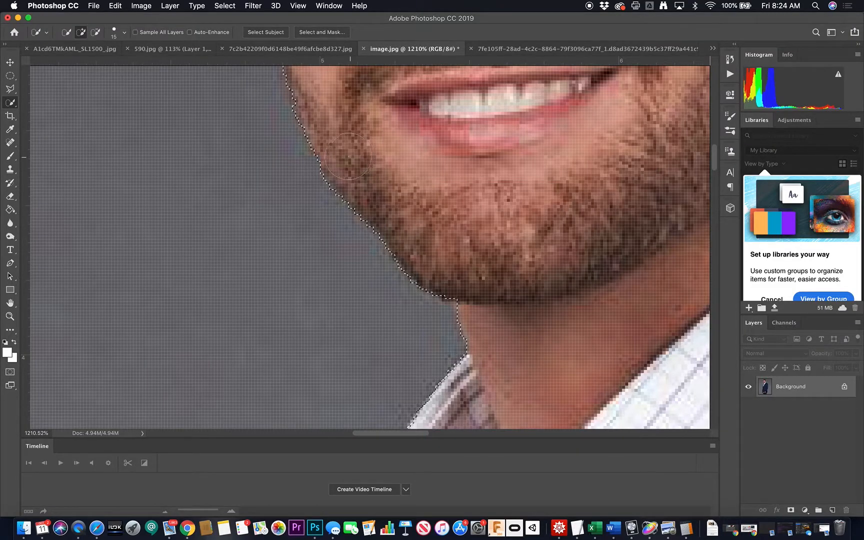
scroll(377, 206, "up", 2)
scroll(376, 207, "left", 1)
key("alt")
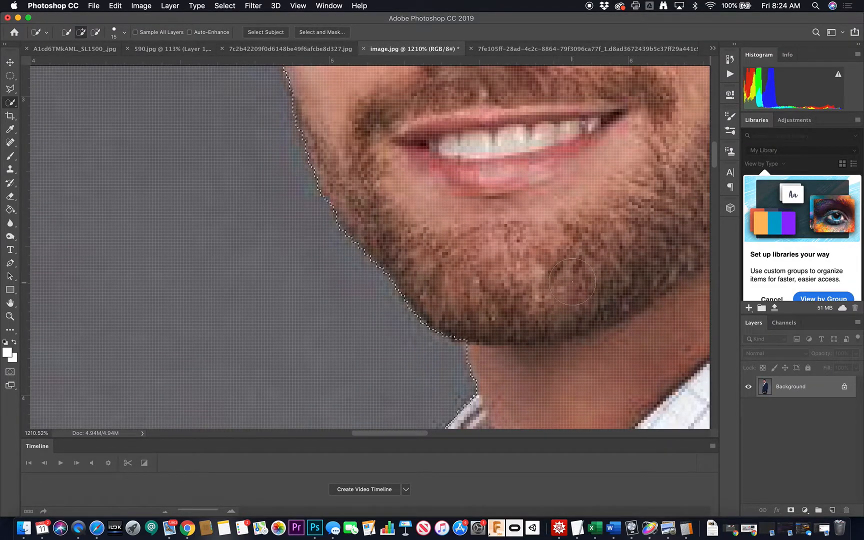
- Copy the refined selection of the man to a new layer and hide the Background to view the whole cutout
key("super+j")
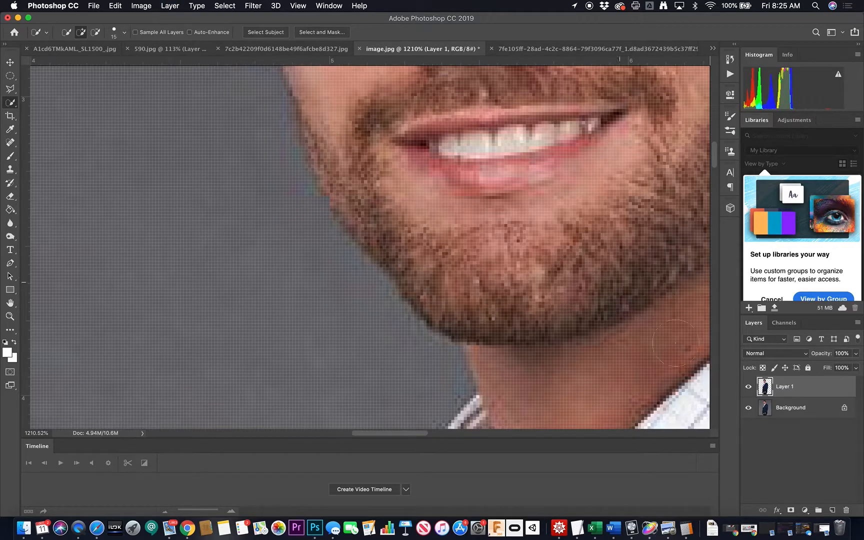
left_click(748, 407)
scroll(494, 274, "up", 8)
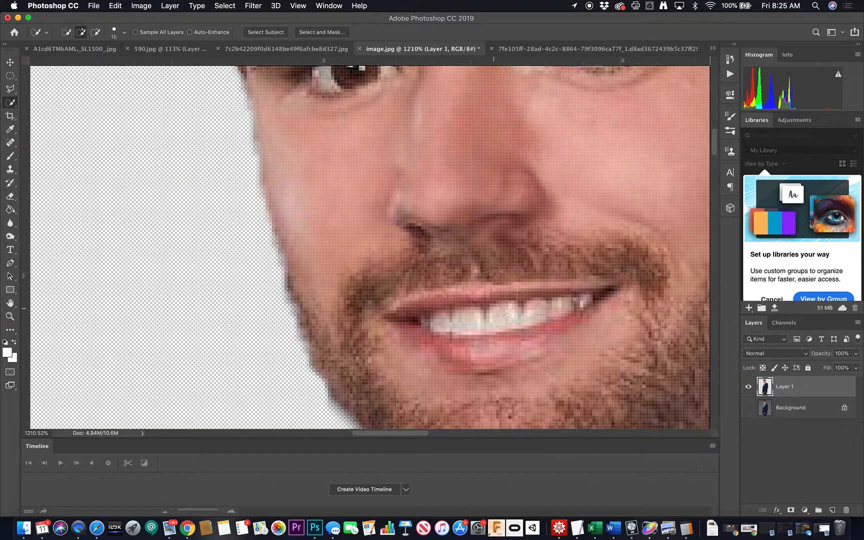
scroll(493, 294, "up", 8)
key("super+0")
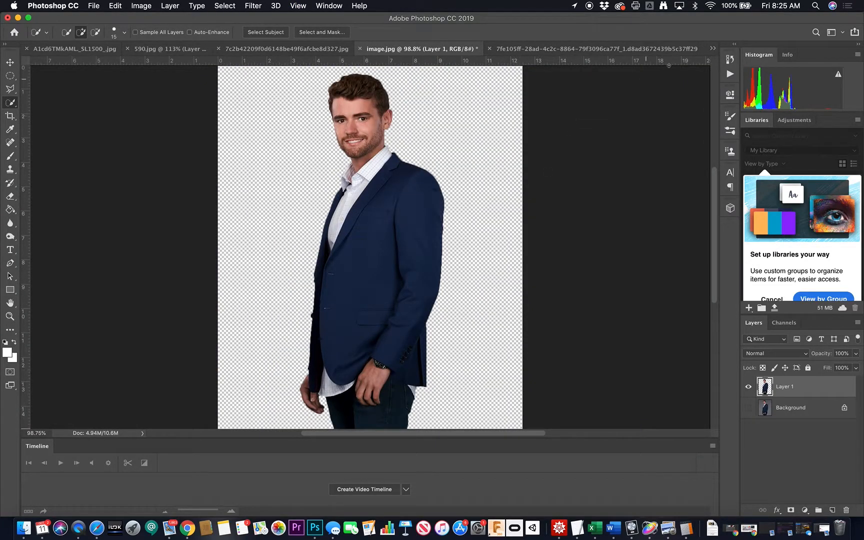
- Review the finished cutouts in the open documents one after another: the wheelbarrow, the tree, the basketball and the toaster
left_click(712, 48)
left_click(695, 88)
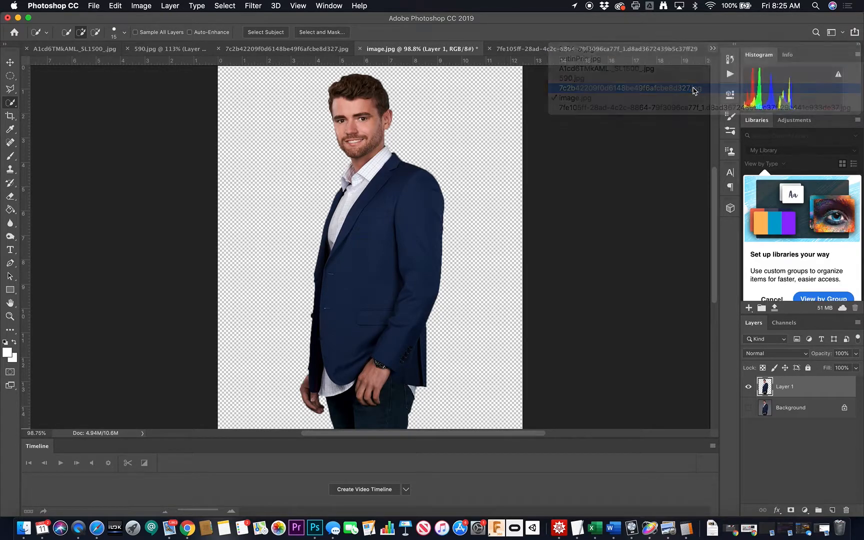
left_click(712, 48)
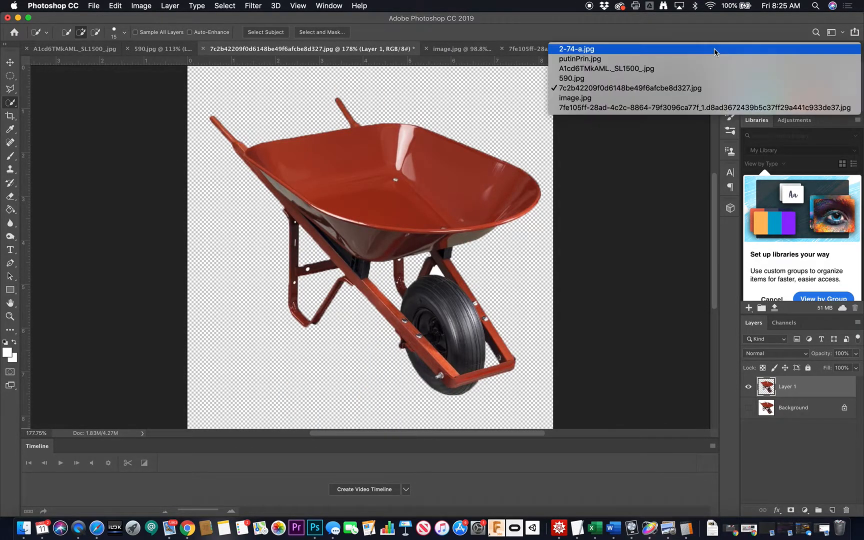
left_click(696, 84)
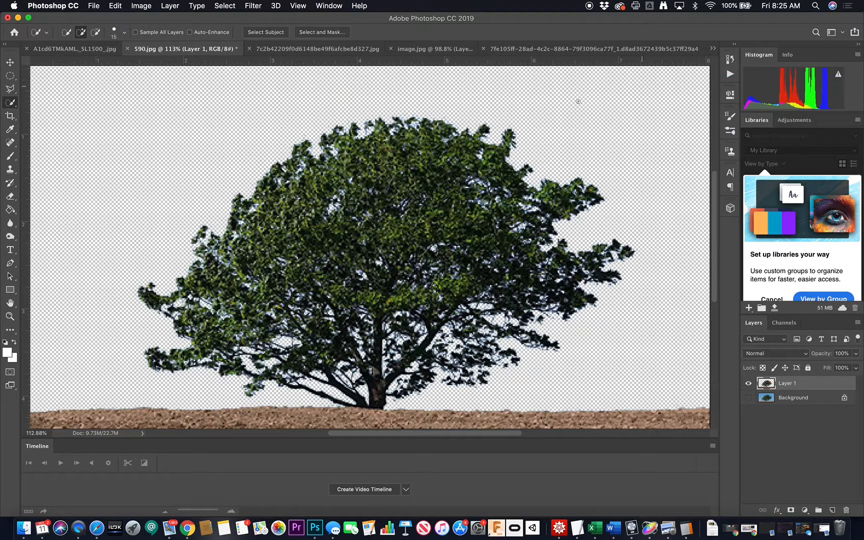
left_click(712, 48)
left_click(695, 69)
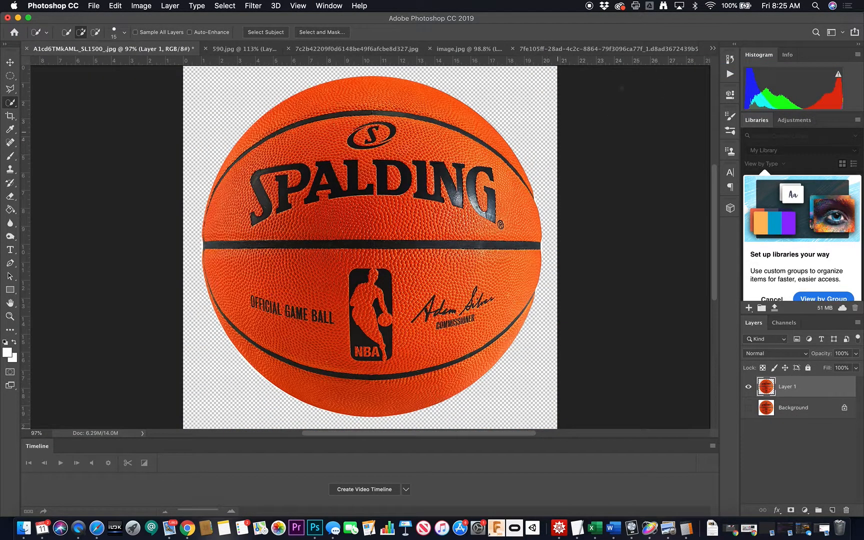
left_click(712, 49)
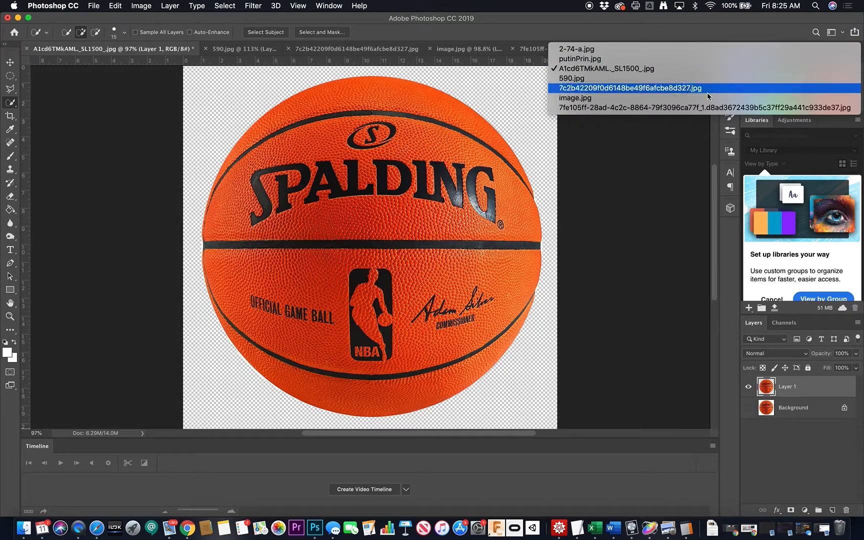
left_click(706, 108)
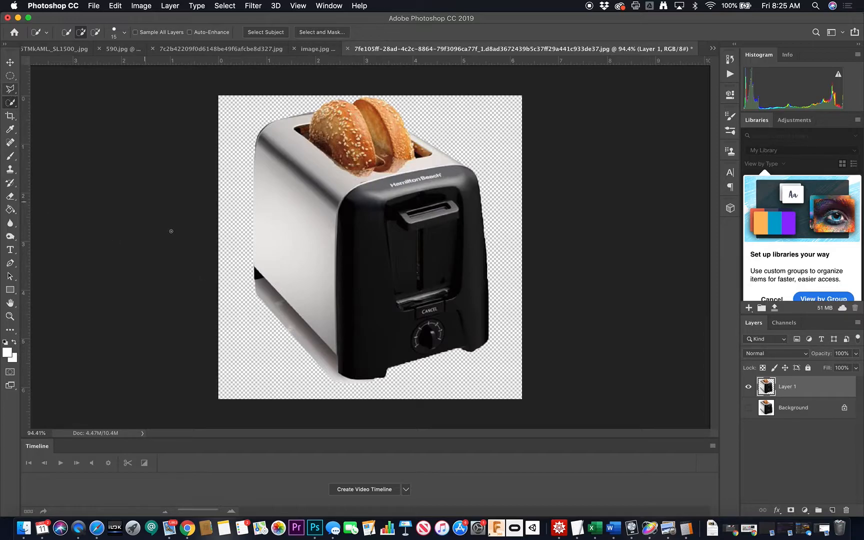
- Zoom in on the leftover shadow beneath the toaster's silver side and choose the Polygonal Lasso tool
left_click_drag(286, 326, 423, 261)
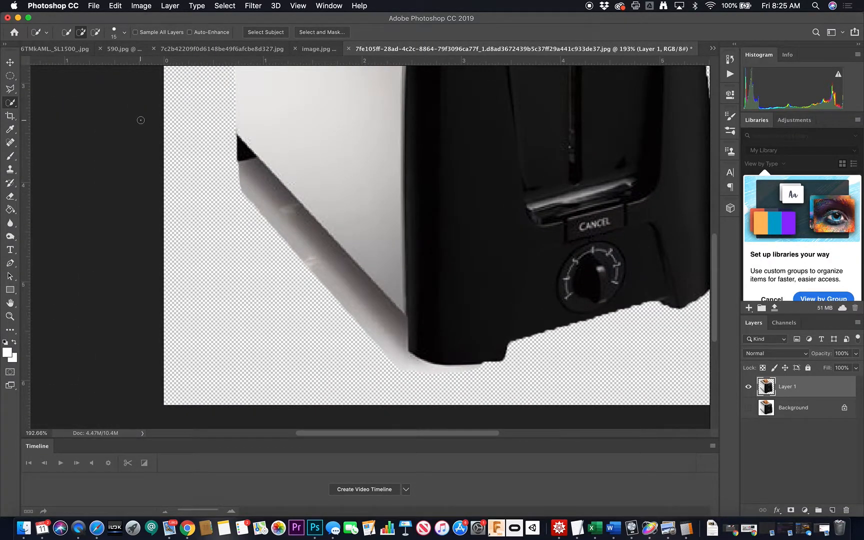
left_click(10, 90)
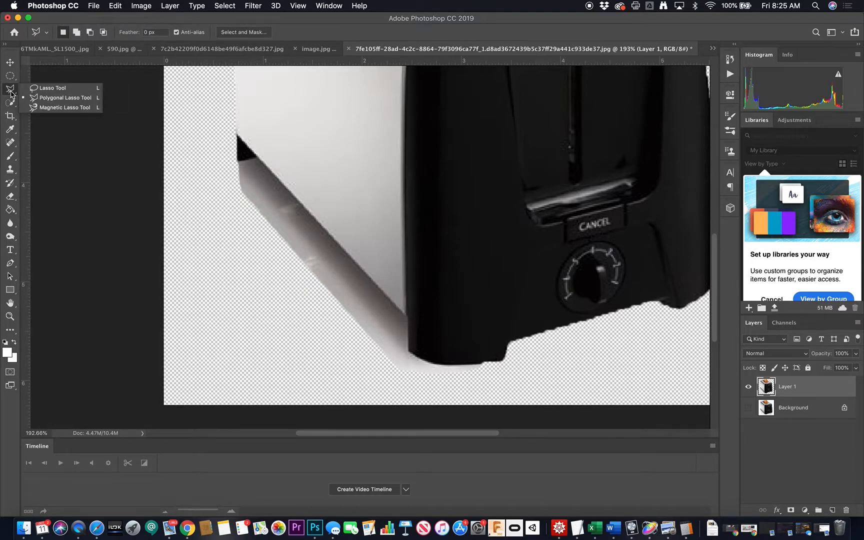
left_click(69, 99)
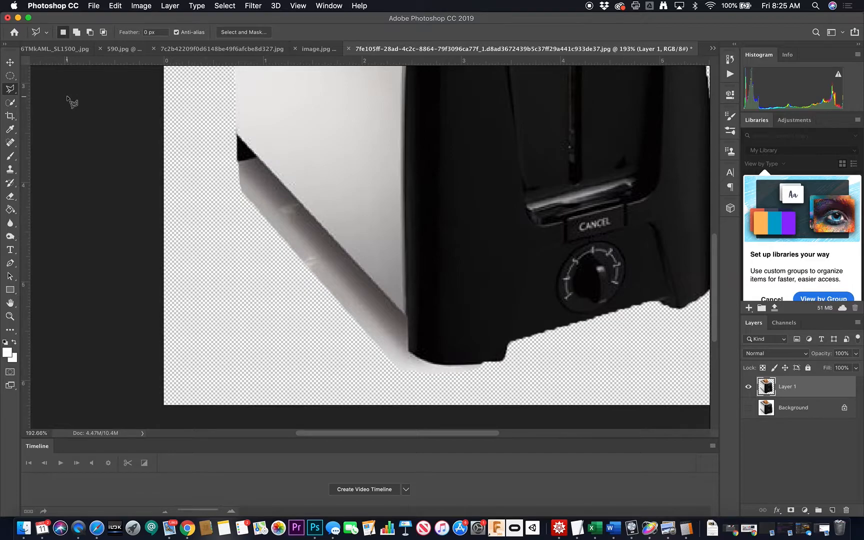
- Draw a four-sided trial selection across the upper part of the shadow beside the toaster's silver side
left_click(296, 171)
left_click(307, 284)
left_click(213, 291)
left_click(210, 170)
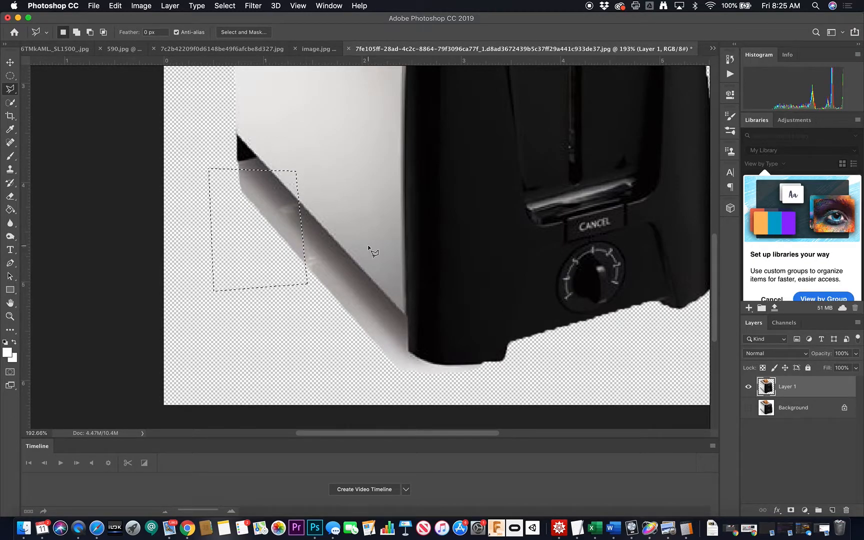
- Outline the leftover shadow closely along the toaster's silver side and black base, delete it from Layer 1 and deselect
left_click(237, 162)
left_click(258, 159)
left_click(406, 316)
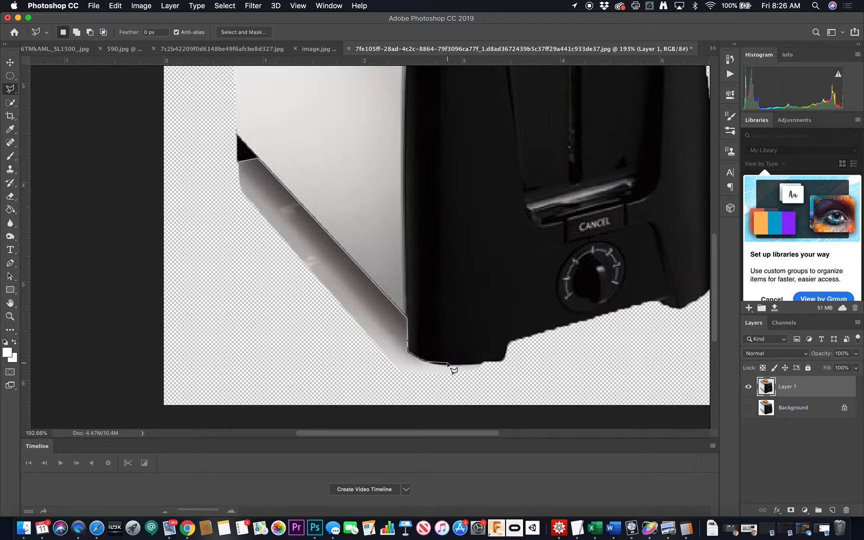
left_click(469, 392)
left_click(295, 397)
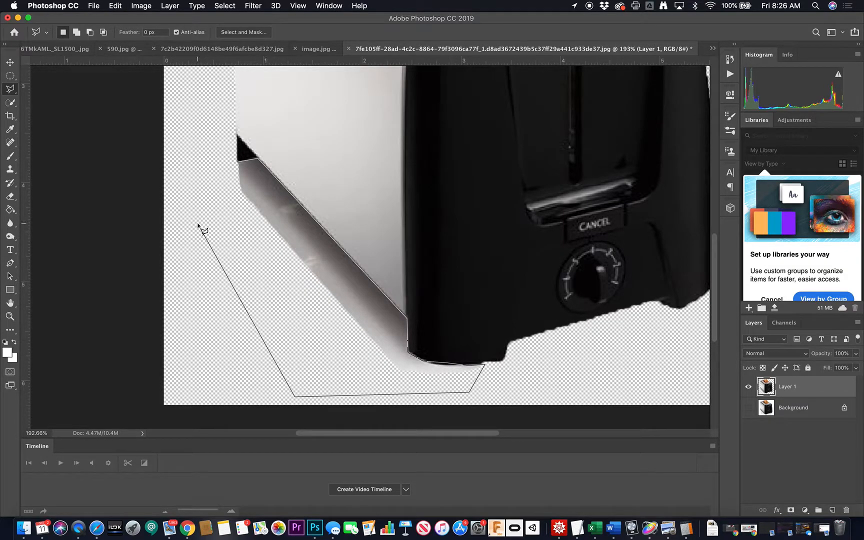
left_click(176, 177)
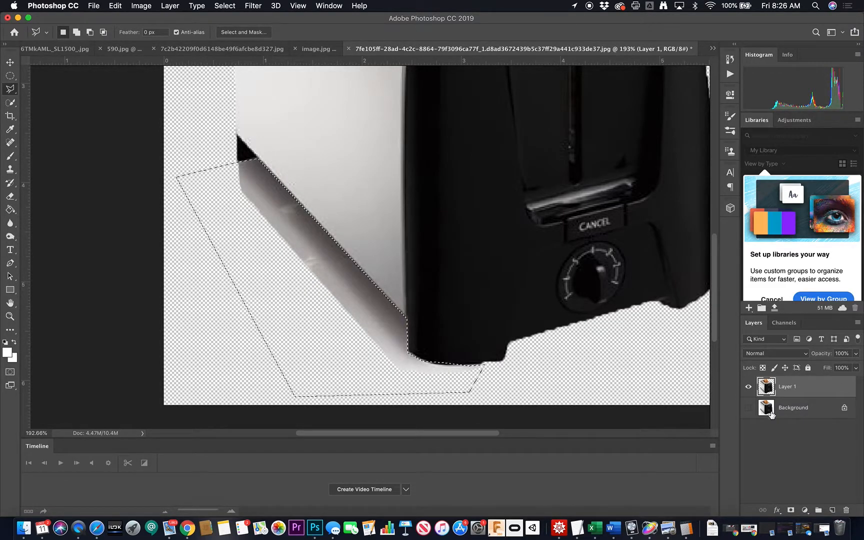
key("Delete")
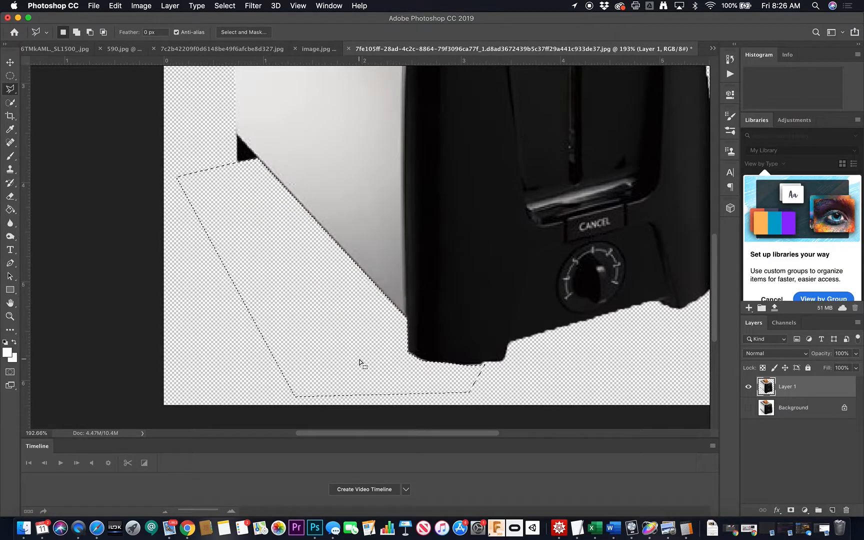
key("super+d")
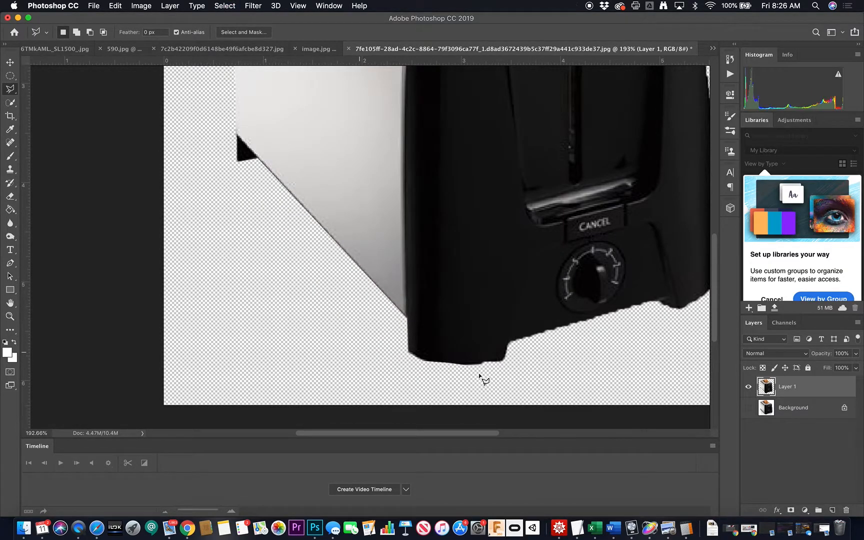
- Draw a polygonal selection along the lower edge of the toaster's silver side and fit the whole image in view
left_click(408, 318)
left_click(284, 277)
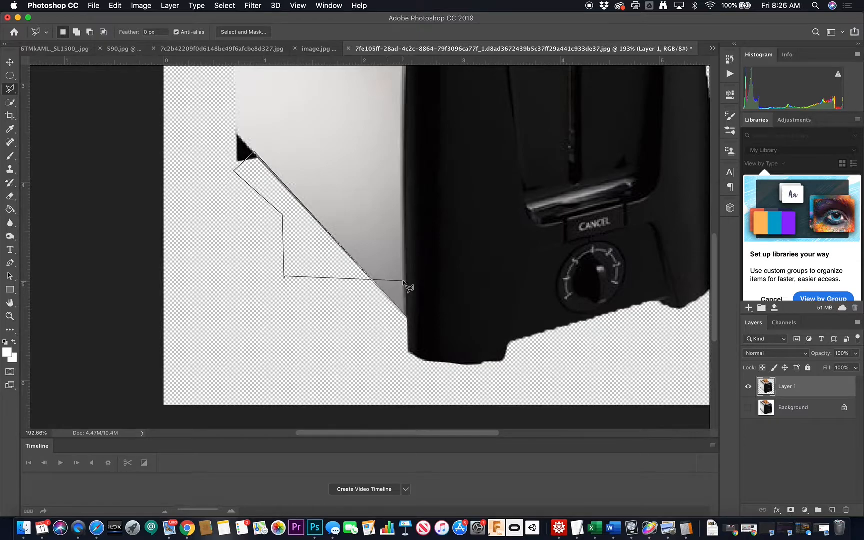
double_click(404, 280)
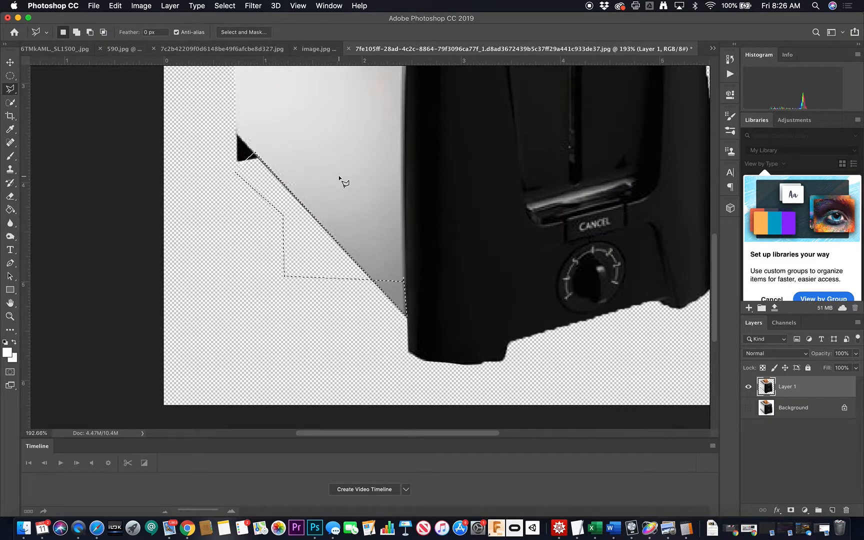
key("super+0")
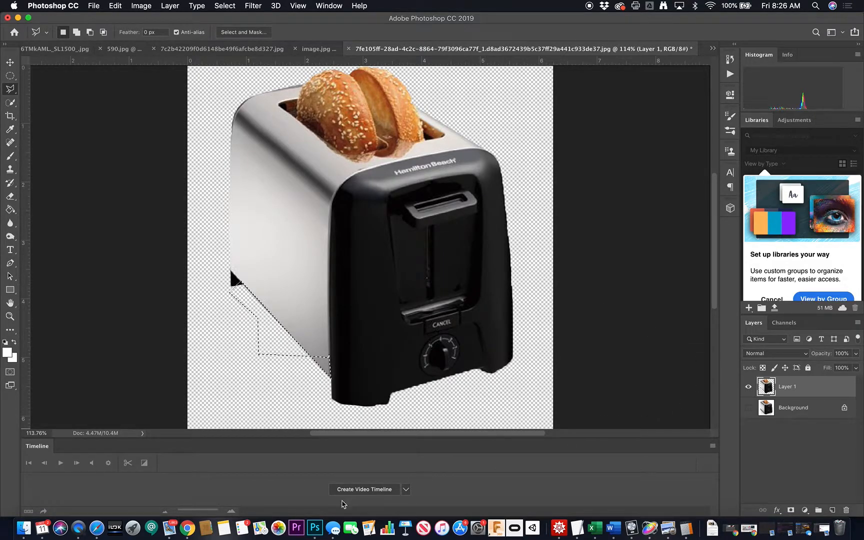
left_click(79, 529)
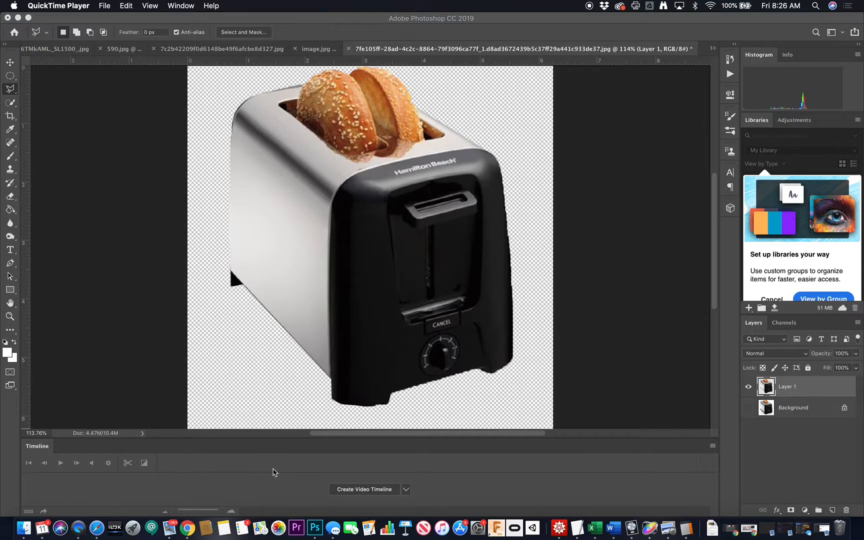